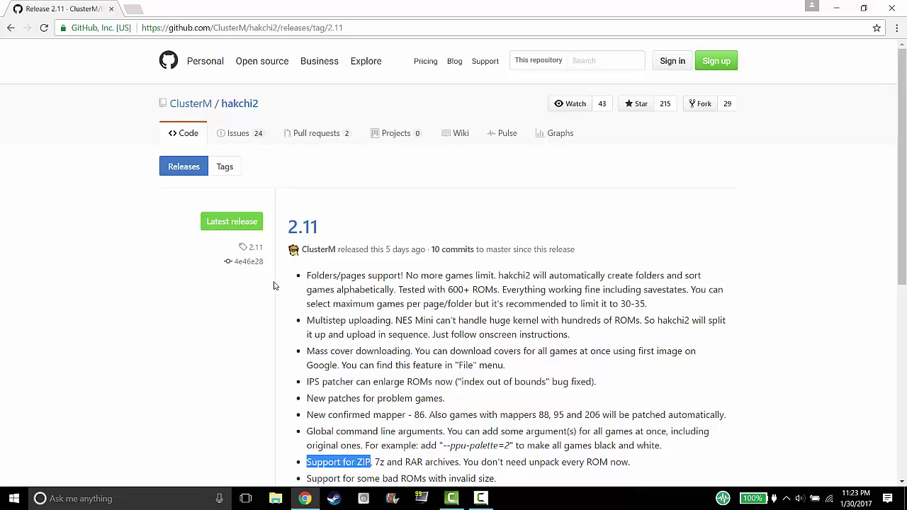
Highlight the hakchi2 repo name, the 2.11 version, the 600+ ROMs note and mass cover downloading.
click(275, 285)
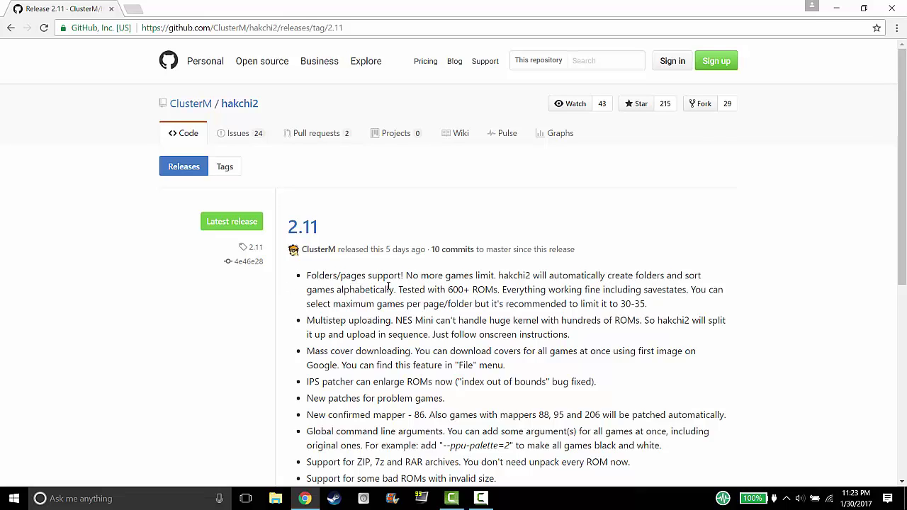
drag(273, 103, 223, 103)
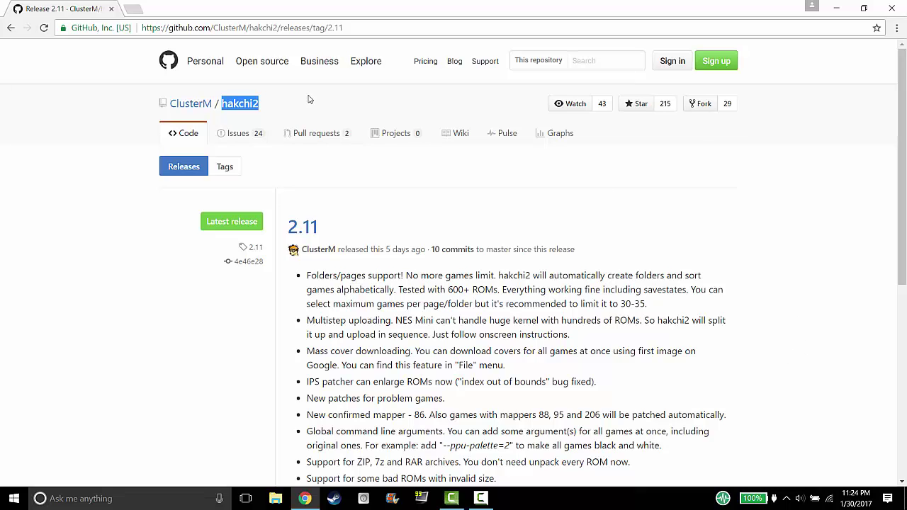
drag(328, 225, 286, 231)
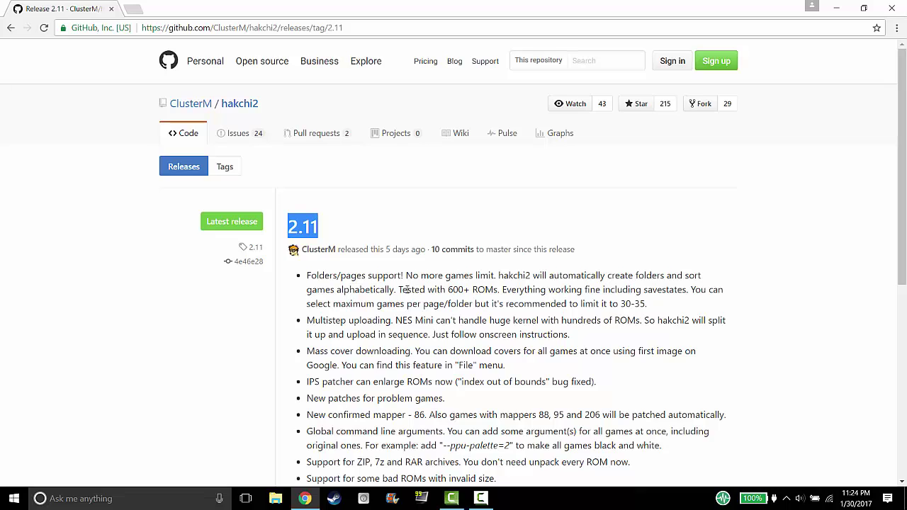
drag(399, 290, 463, 290)
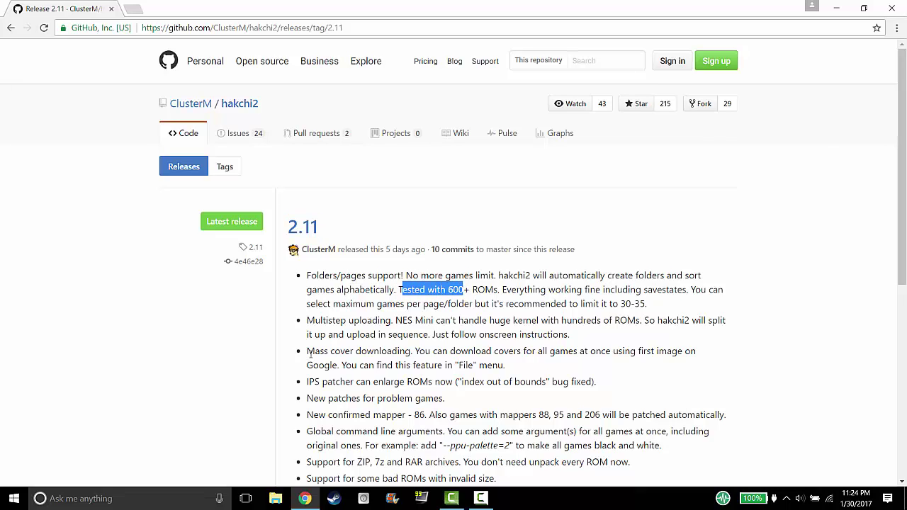
drag(307, 351, 420, 351)
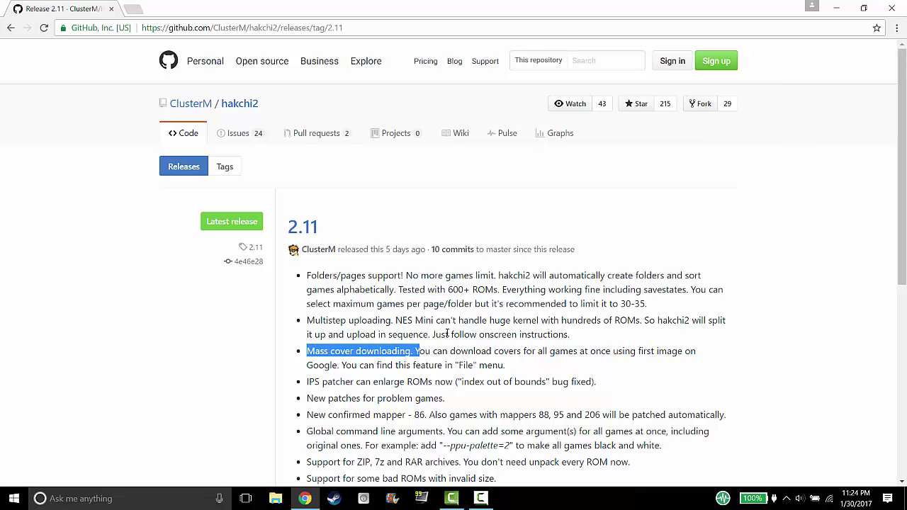
Highlight the ZIP, 7z and RAR support note and scroll down to the Downloads list.
scroll(345, 451, down, 2)
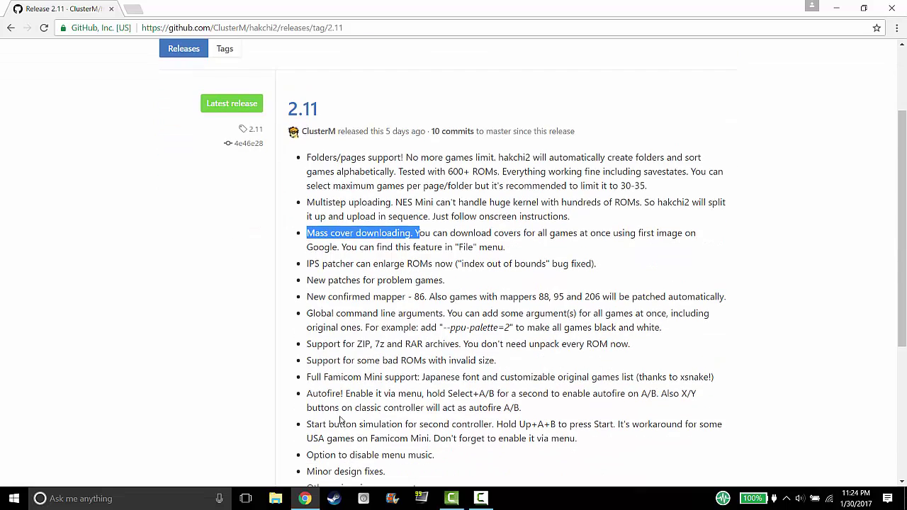
drag(307, 344, 380, 344)
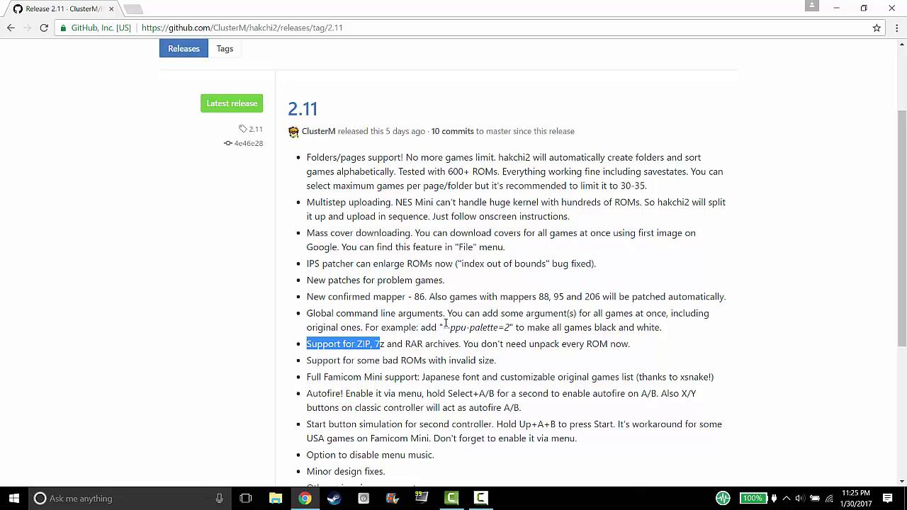
scroll(297, 234, up, 2)
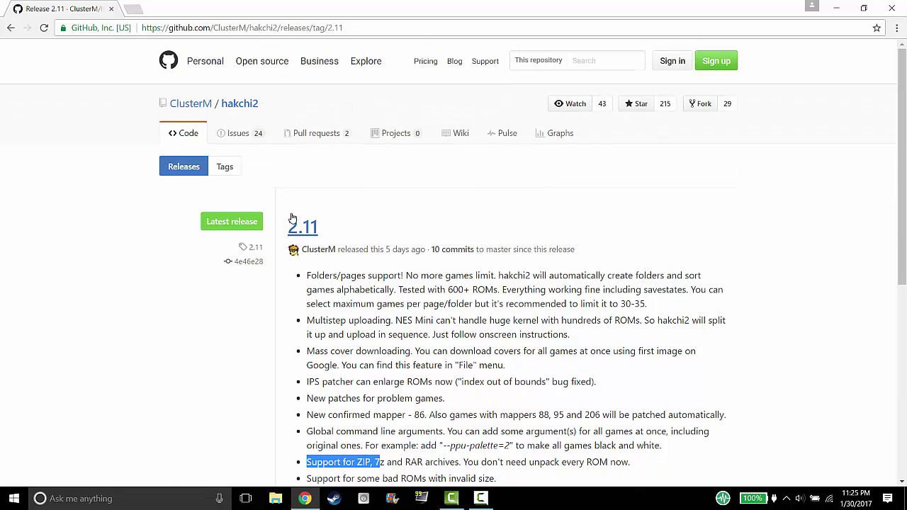
scroll(296, 235, down, 4)
scroll(297, 234, down, 2)
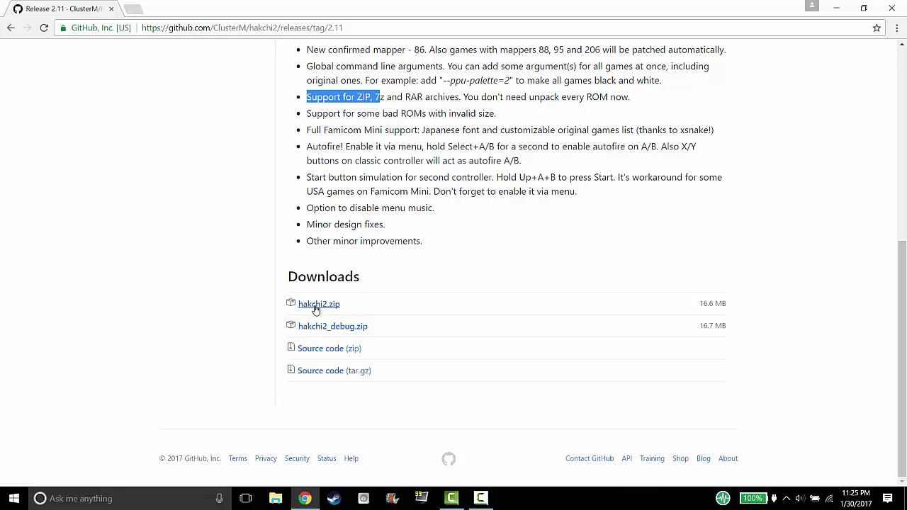
Extract the hakchi2 folder from hakchi2 (1).zip onto the desktop and open it.
click(891, 8)
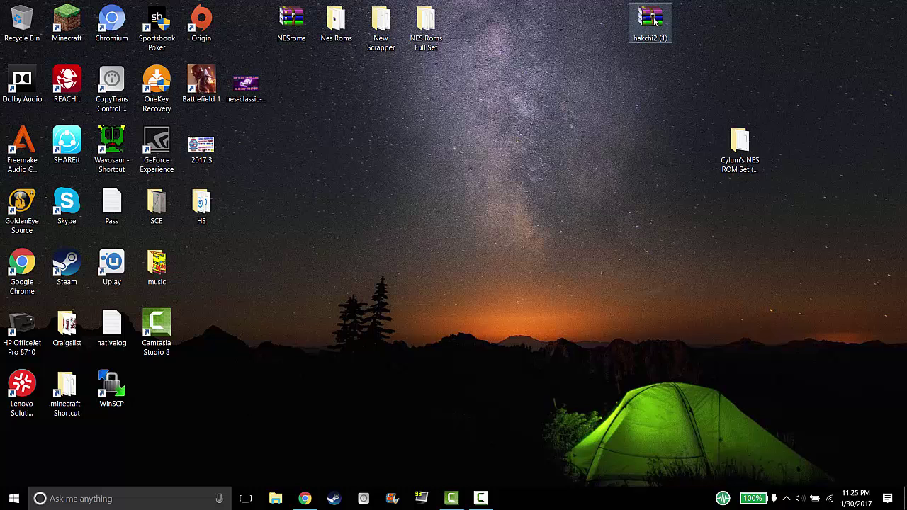
double_click(653, 20)
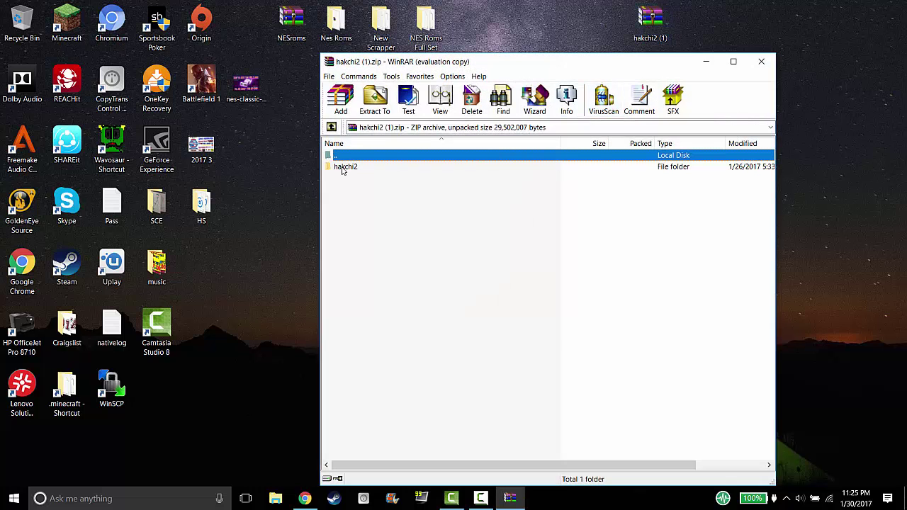
click(639, 224)
drag(351, 167, 603, 24)
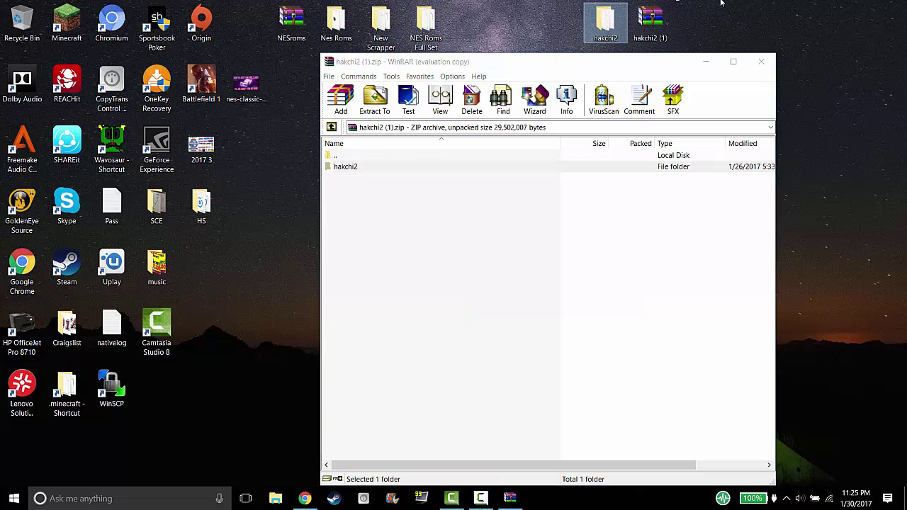
click(760, 61)
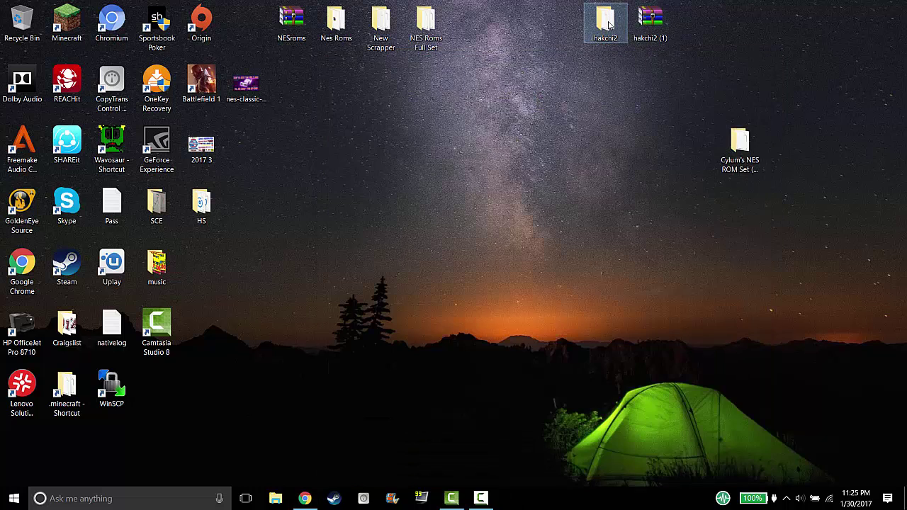
double_click(608, 25)
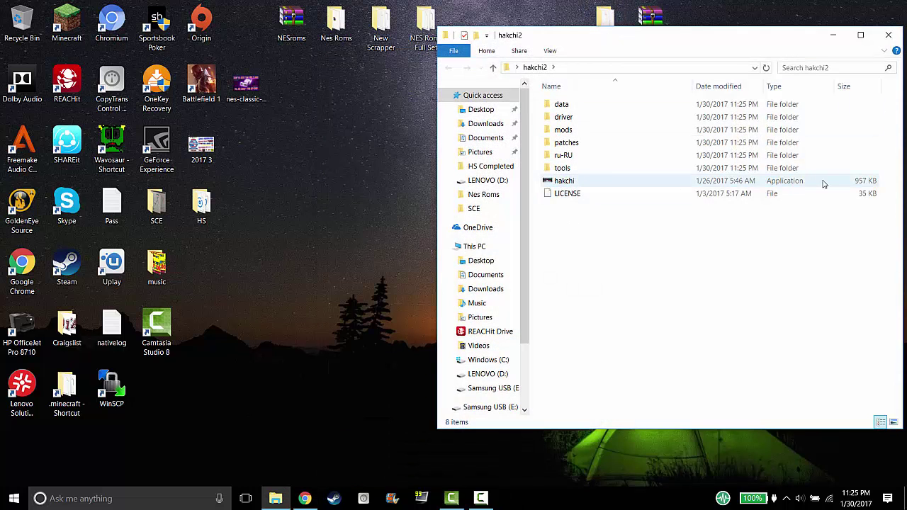
Launch hakchi2 v2.11, dismiss the Hello message and toggle the Original 30 games selection.
double_click(564, 182)
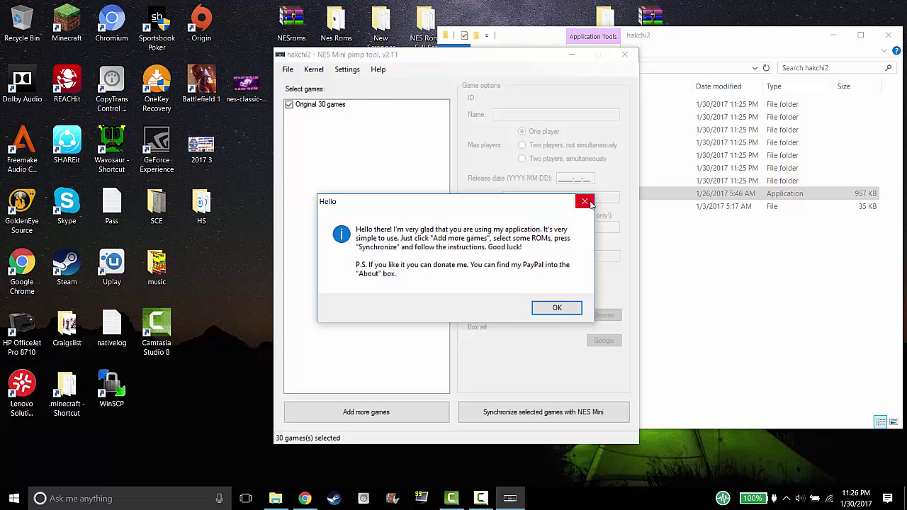
click(557, 308)
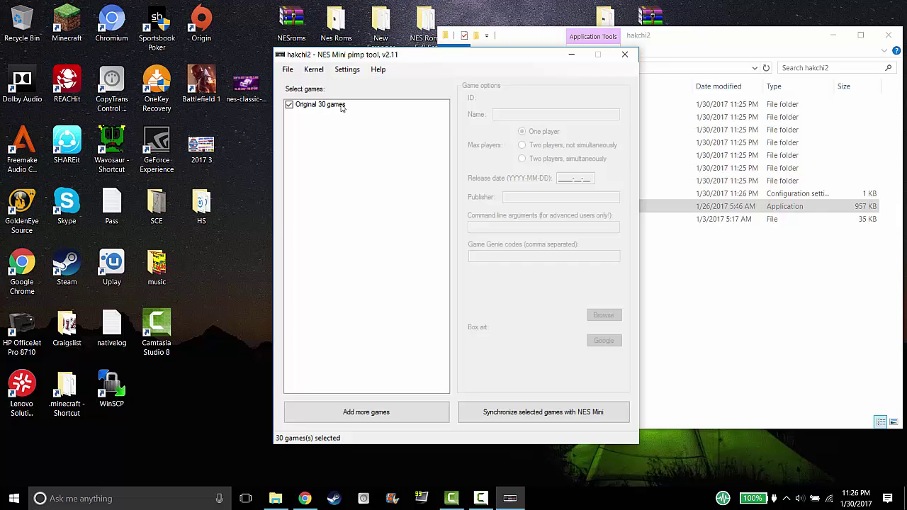
click(288, 106)
click(760, 45)
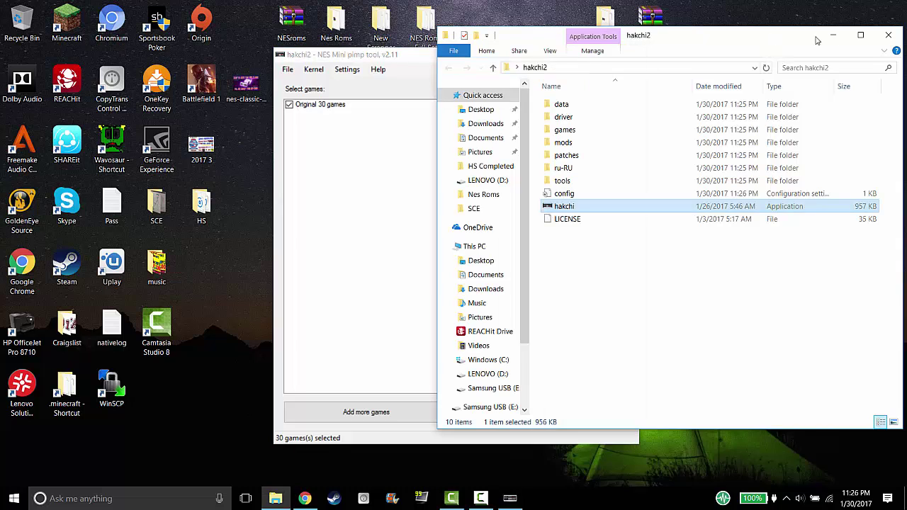
Close the hakchi2 folder, reposition the hakchi2 window and open Cylum's NES ROM Set (2014).
click(887, 39)
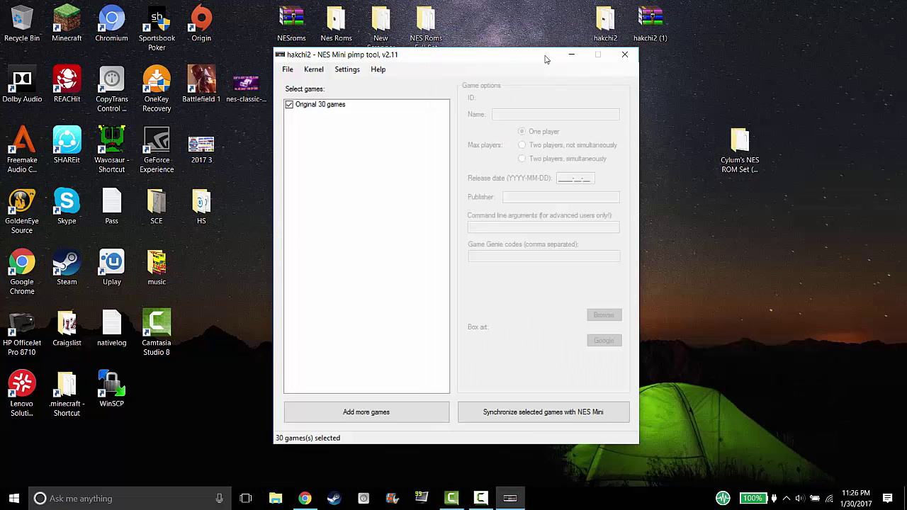
drag(500, 63, 481, 104)
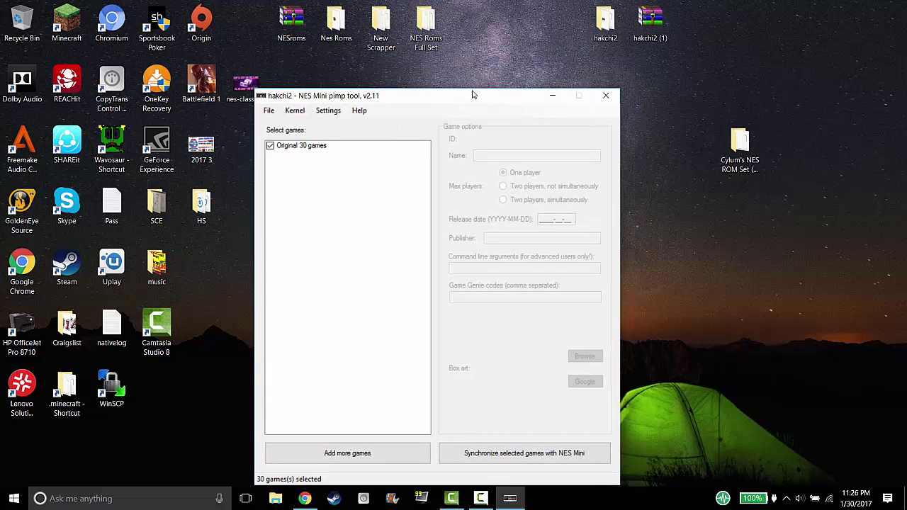
click(737, 156)
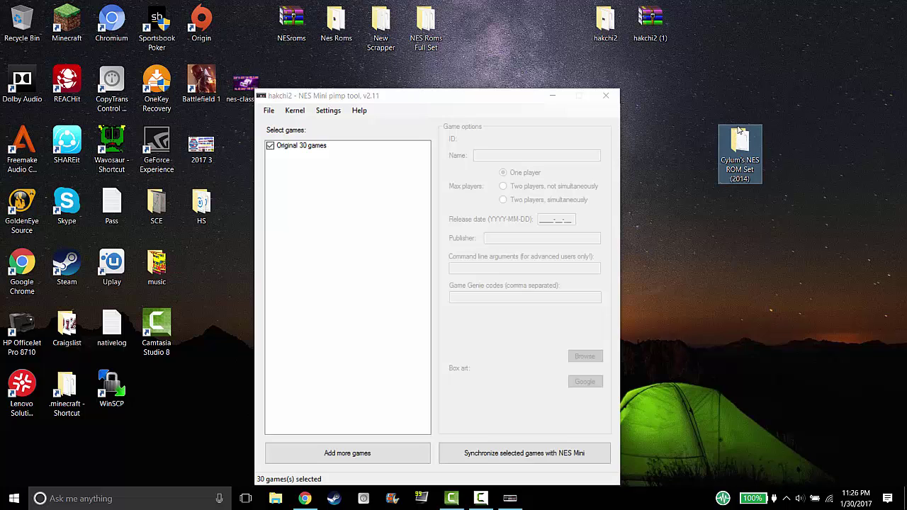
double_click(737, 147)
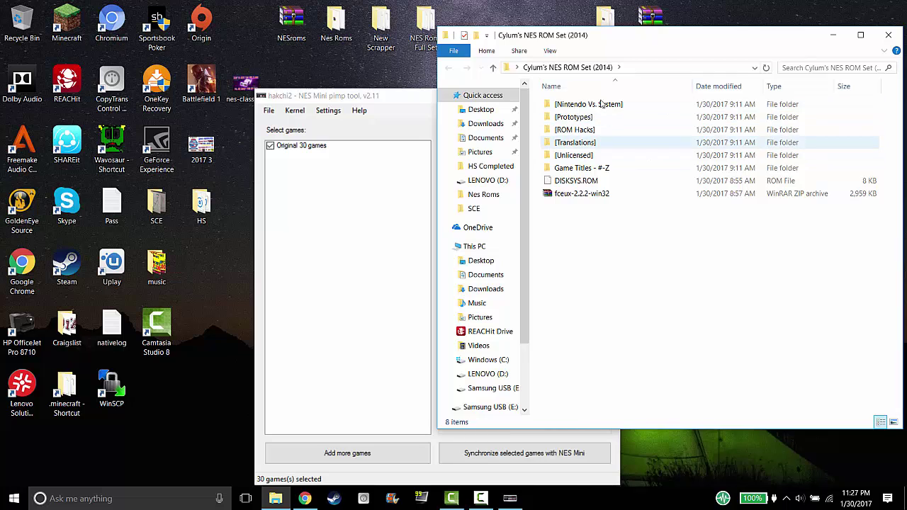
Open Game Titles - #-Z and scroll through its 678 zipped ROMs.
double_click(580, 170)
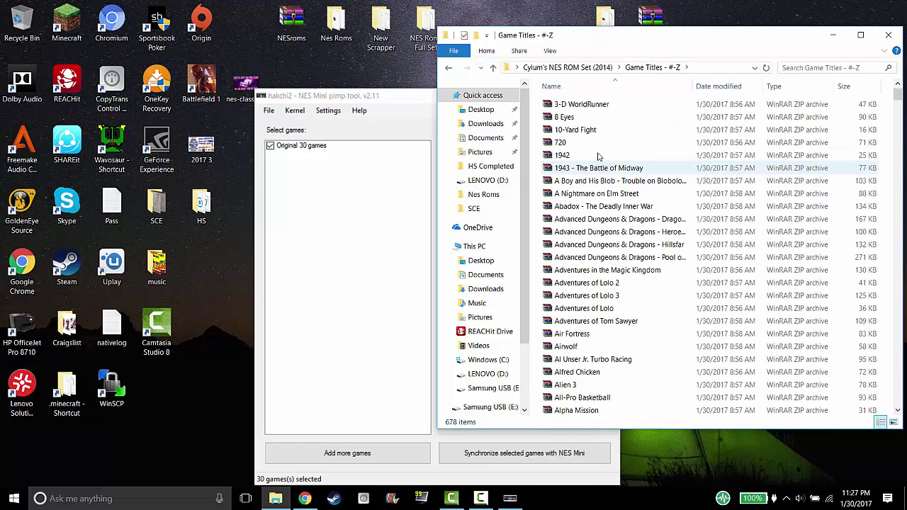
scroll(638, 269, down, 3)
scroll(641, 283, down, 6)
scroll(666, 262, down, 4)
scroll(630, 219, down, 10)
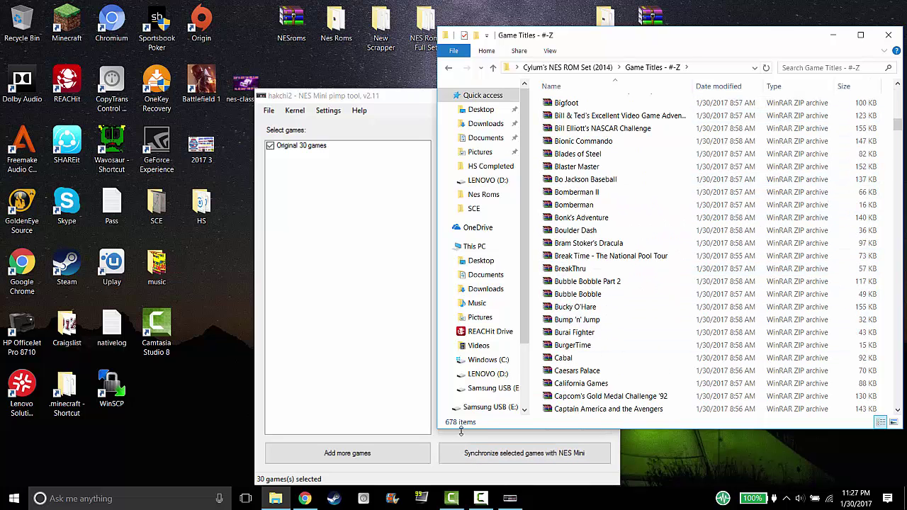
scroll(638, 284, down, 2)
scroll(642, 279, down, 9)
scroll(640, 241, down, 7)
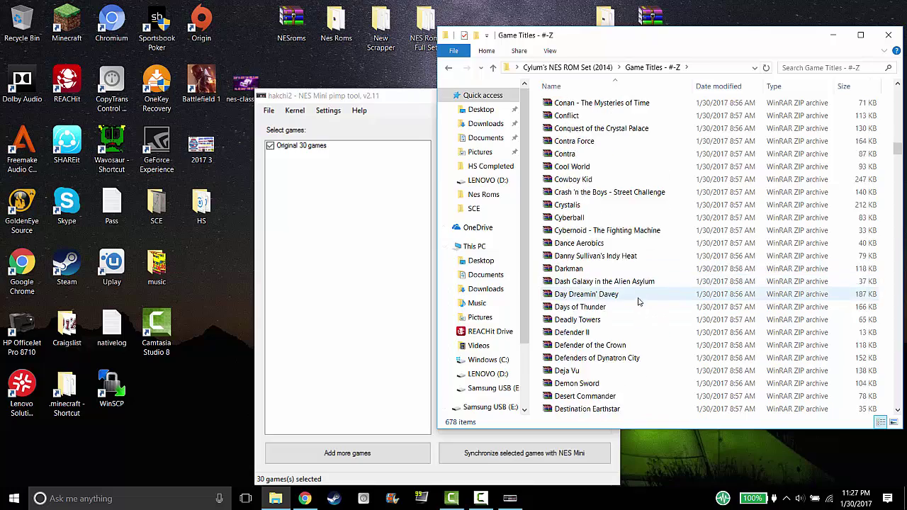
scroll(779, 213, down, 4)
drag(897, 154, 890, 94)
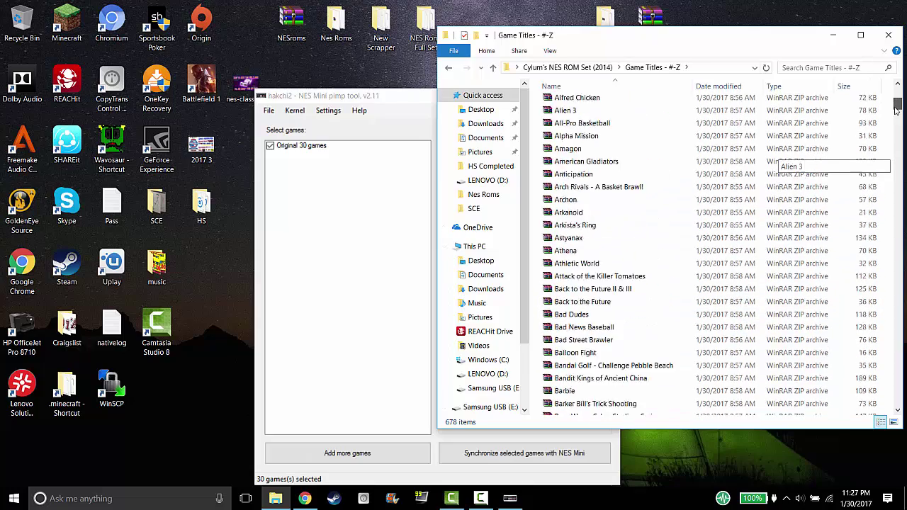
In the Nes Roms folder, inspect the 3-D Battles of World Runner and 1942 archives in WinRAR.
double_click(341, 21)
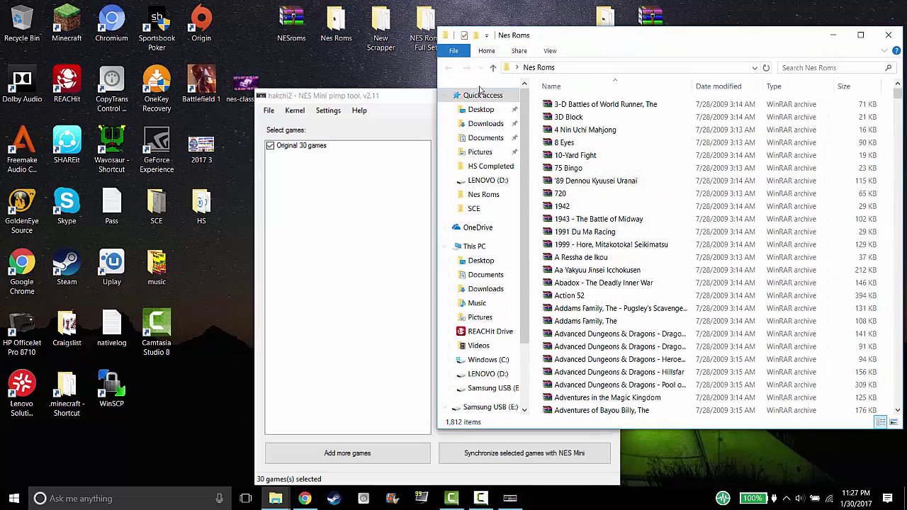
double_click(585, 105)
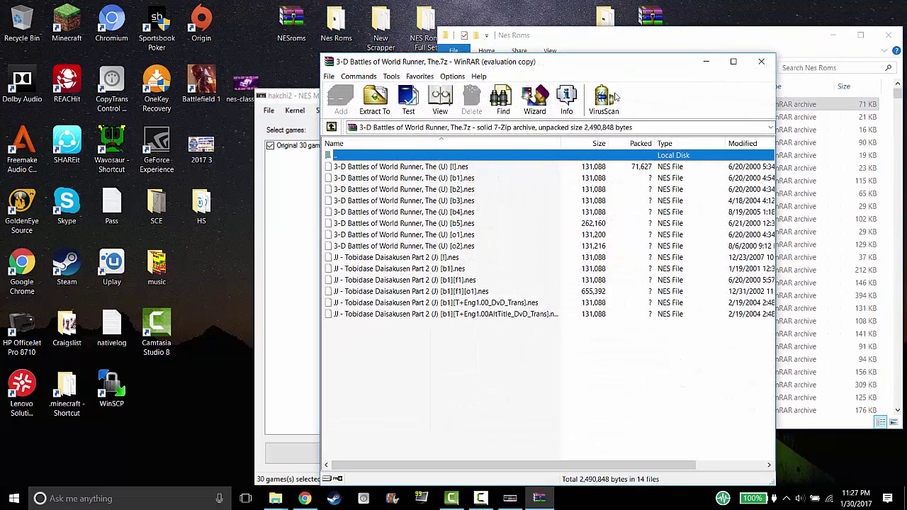
click(761, 61)
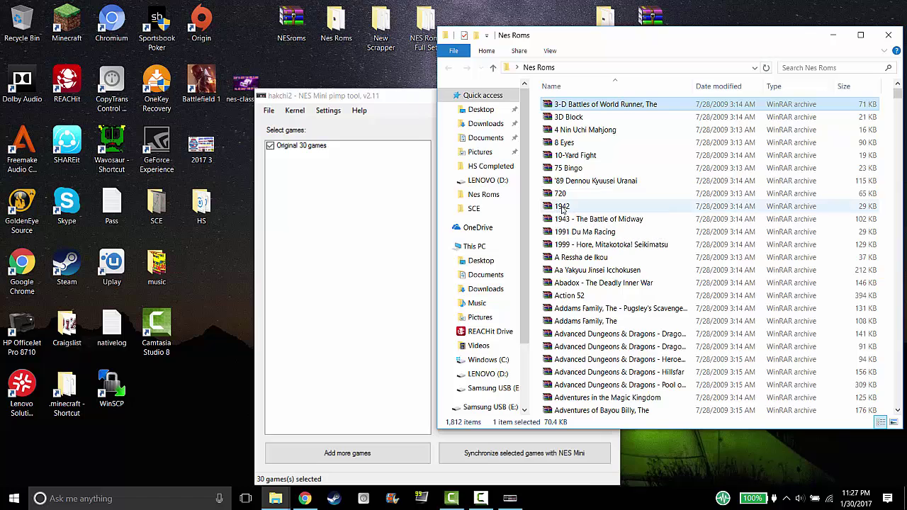
double_click(546, 206)
key(Escape)
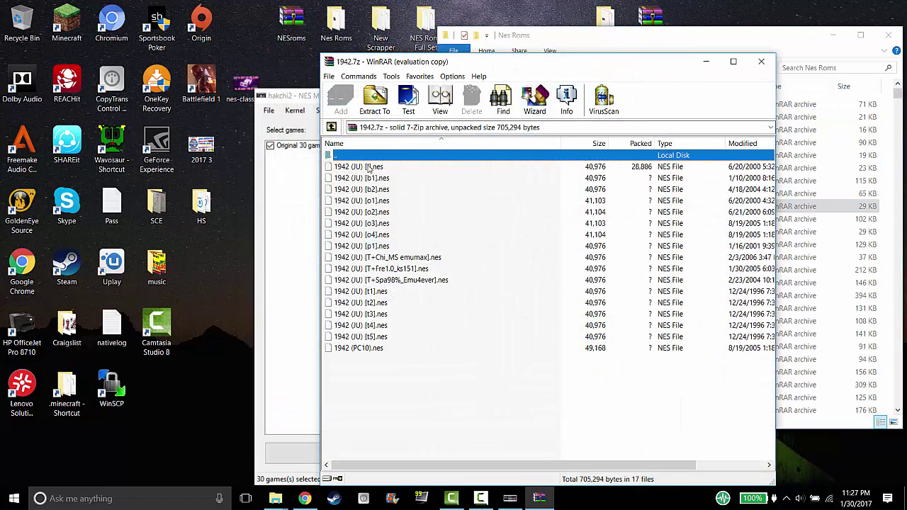
click(761, 62)
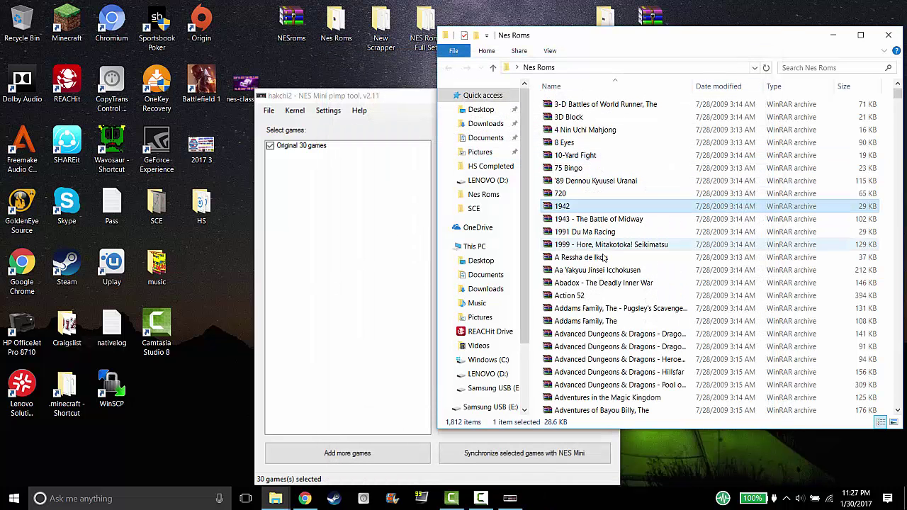
Inspect the Addams Family archive's nine ROM variants, close it and return to hakchi2.
double_click(580, 310)
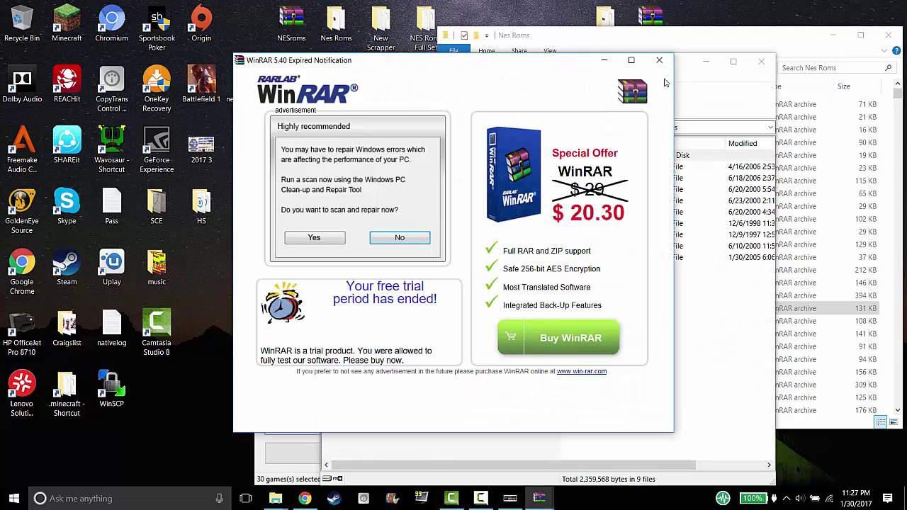
click(660, 63)
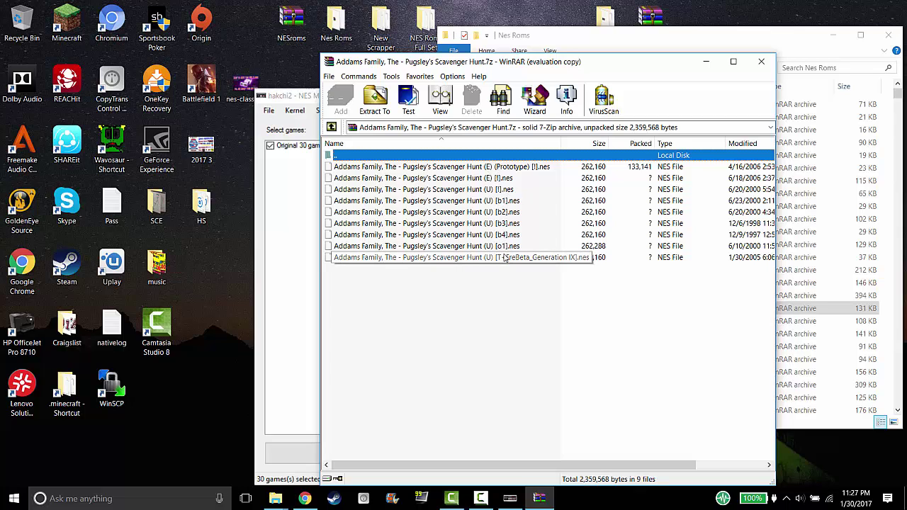
click(762, 63)
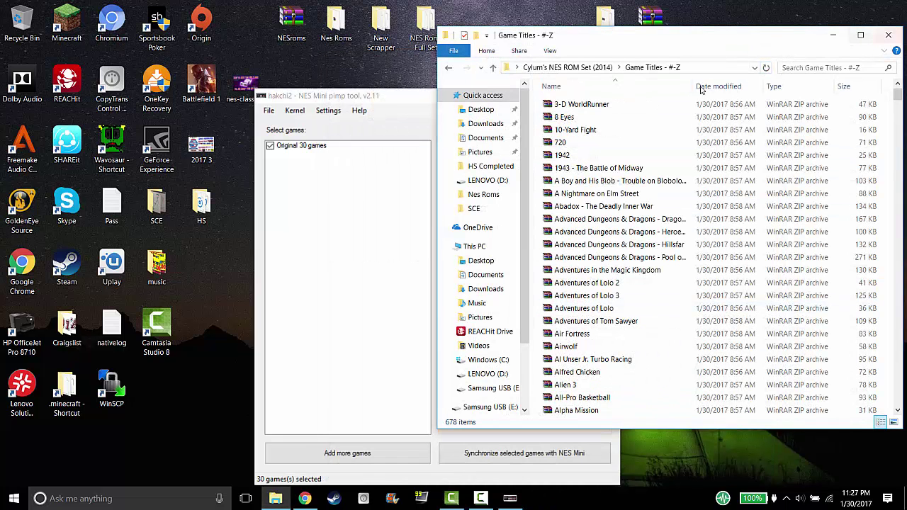
click(409, 97)
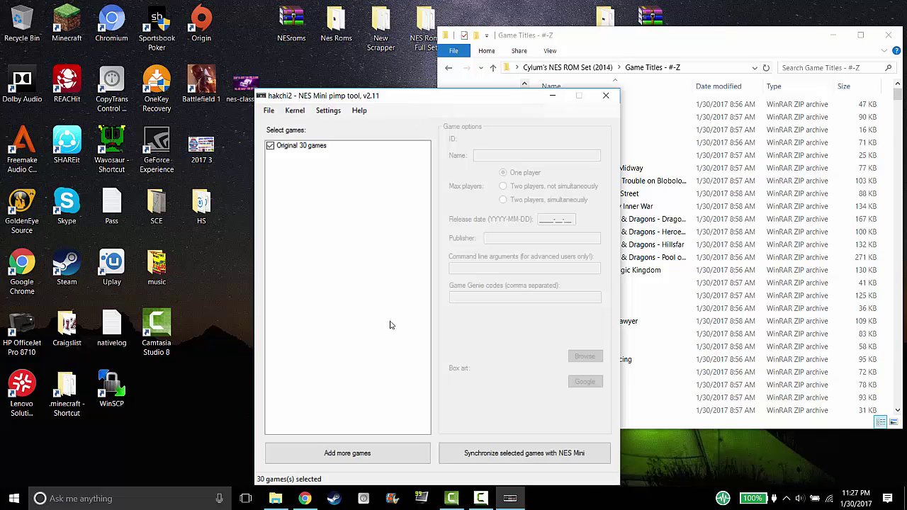
Inspect the 3-D WorldRunner and 8 Eyes zips in WinRAR, each holding one .nes ROM.
click(607, 40)
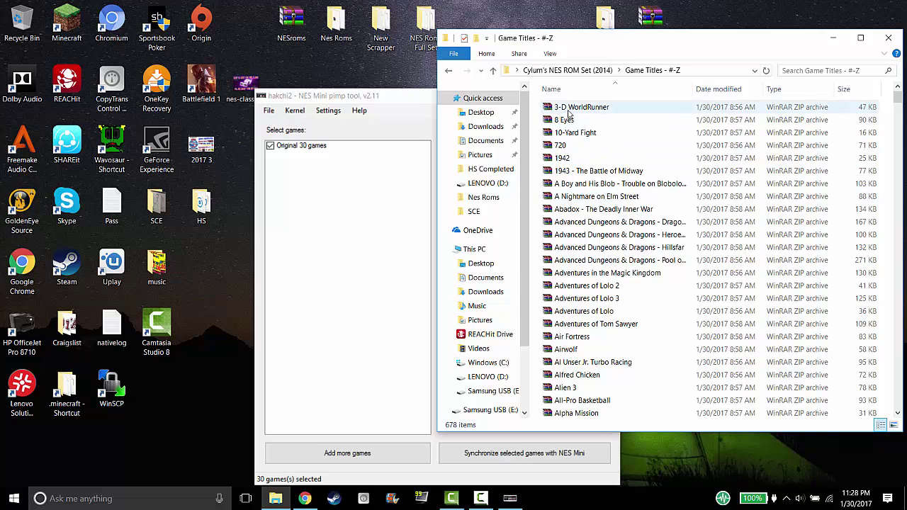
click(569, 109)
double_click(569, 110)
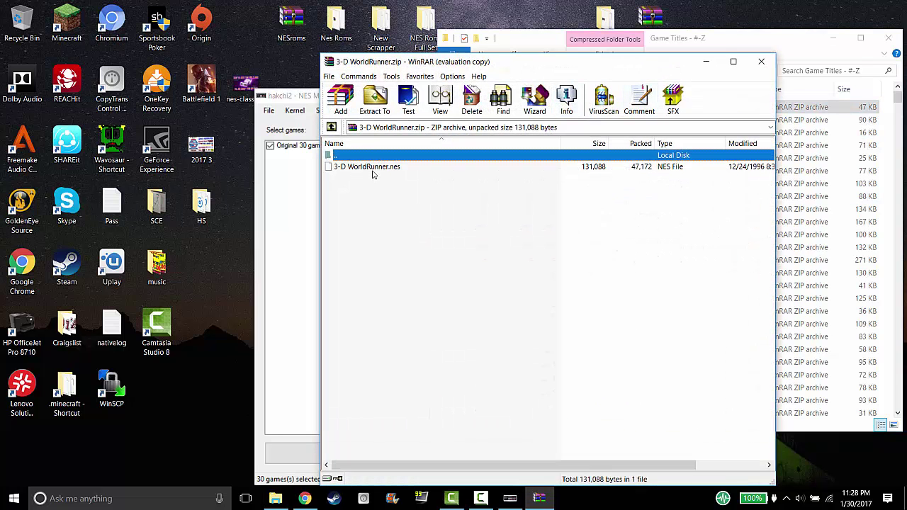
click(631, 228)
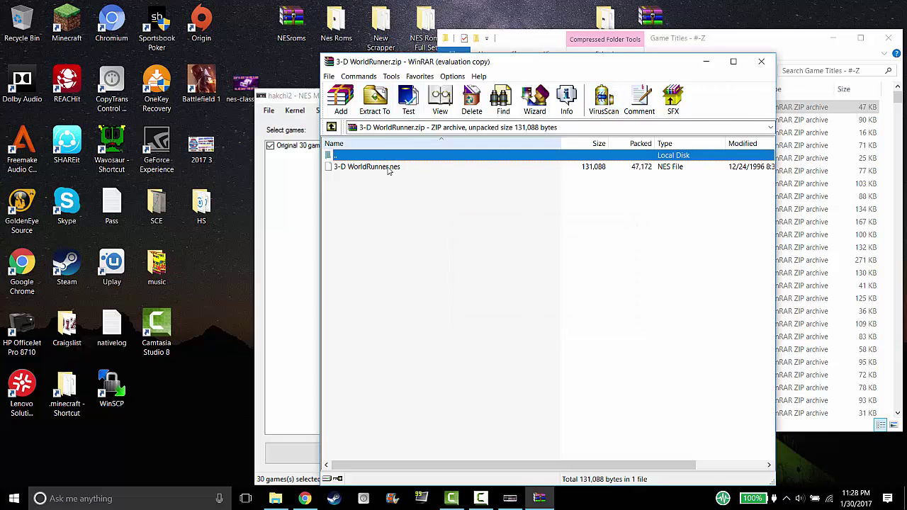
click(761, 61)
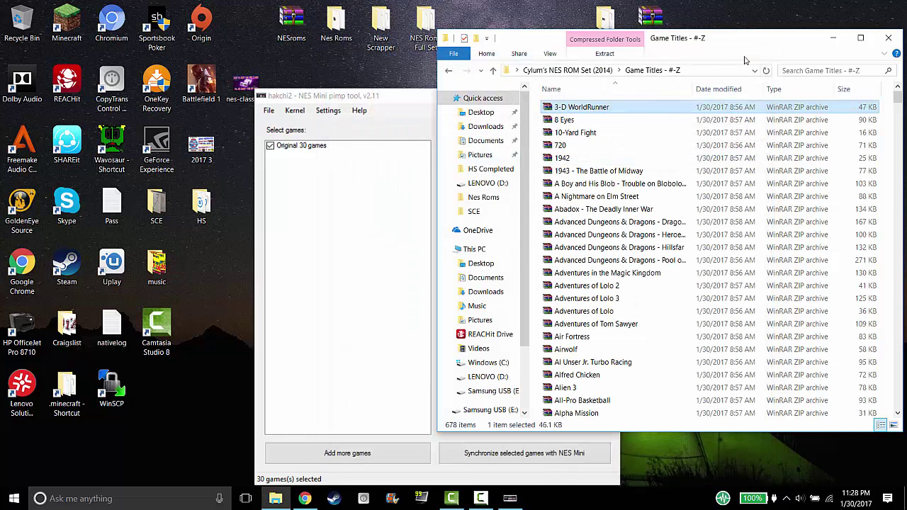
double_click(601, 119)
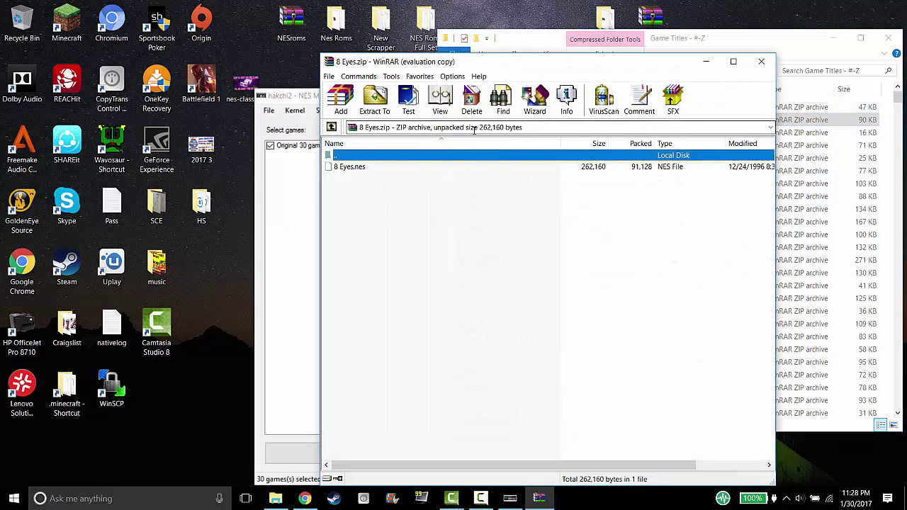
click(761, 61)
Inspect the 10-Yard Fight zip's single .nes ROM, then close the Game Titles folder.
click(572, 133)
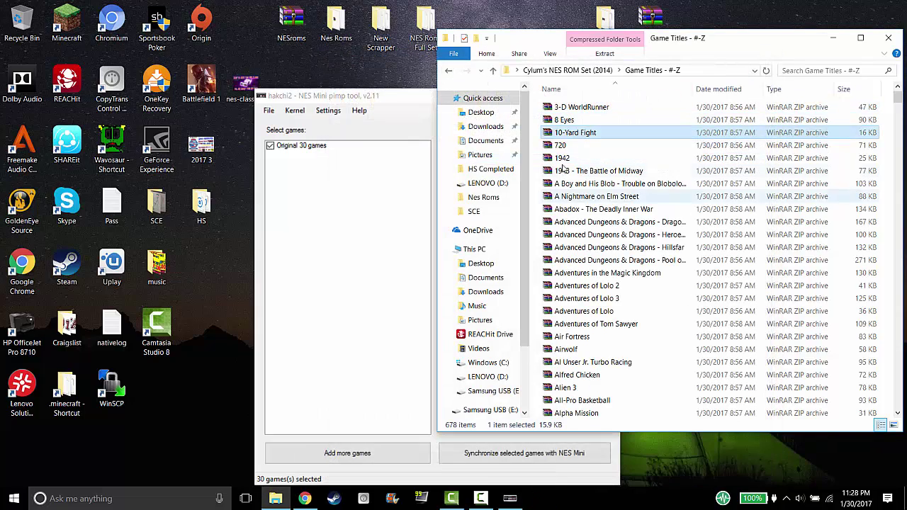
double_click(573, 134)
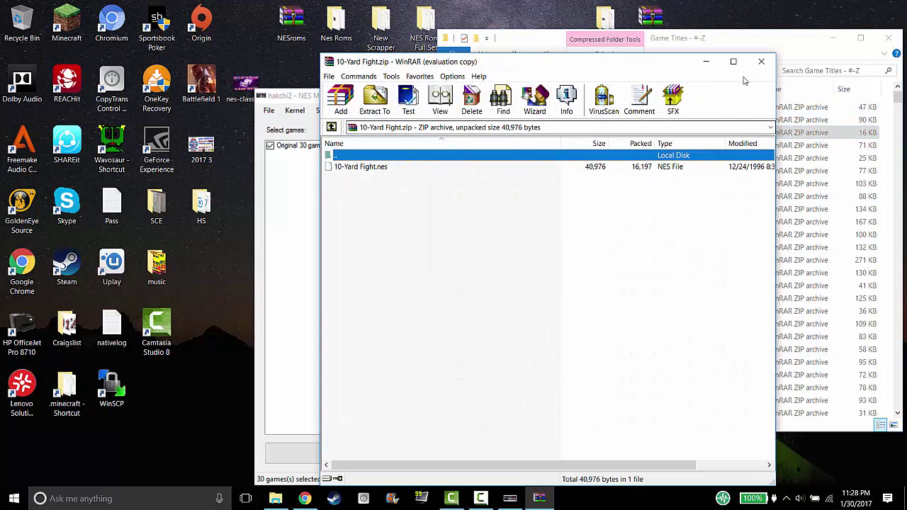
click(634, 224)
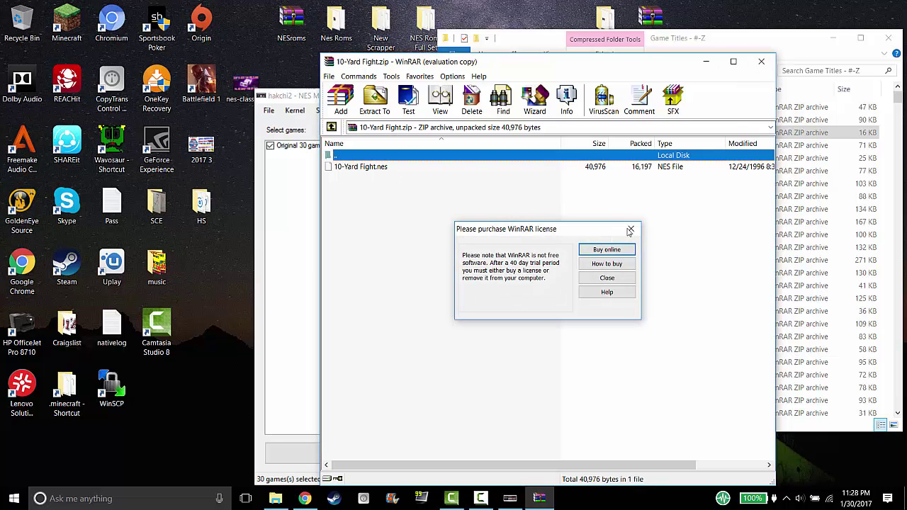
click(761, 62)
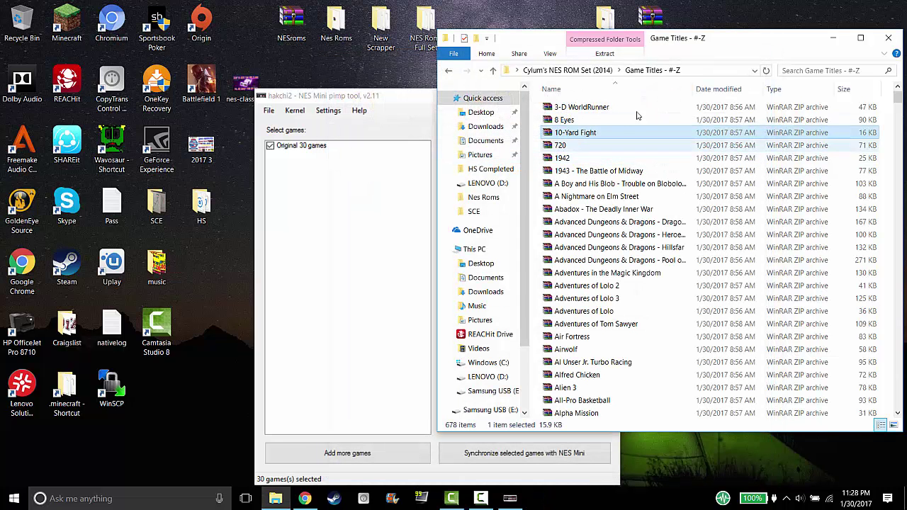
click(896, 37)
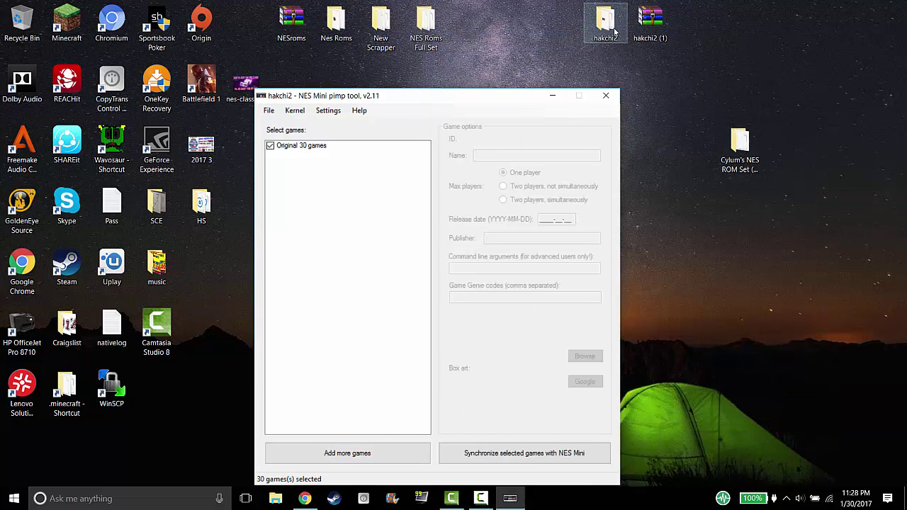
Open Cylum's NES ROM Set (2014) and read Game Titles - #-Z properties: 678 files, 66.2 MB.
click(739, 145)
right_click(739, 142)
click(696, 150)
double_click(739, 149)
right_click(567, 171)
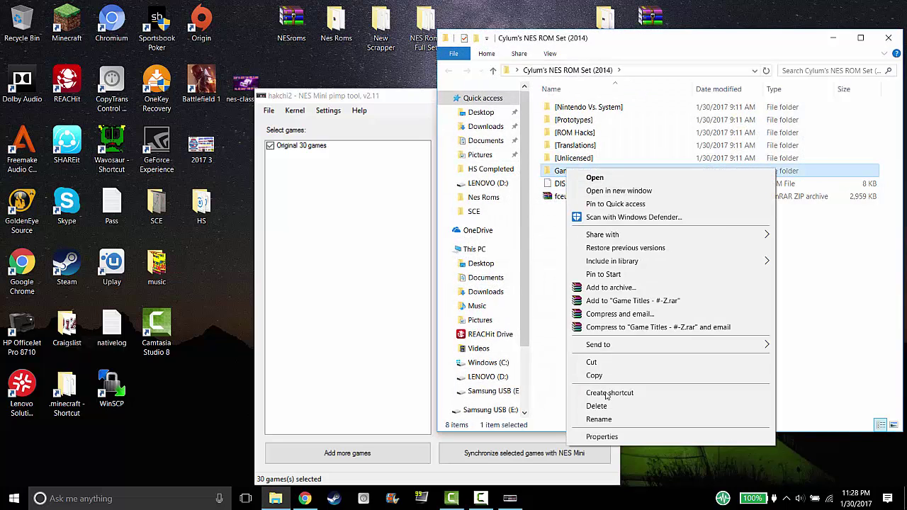
click(602, 437)
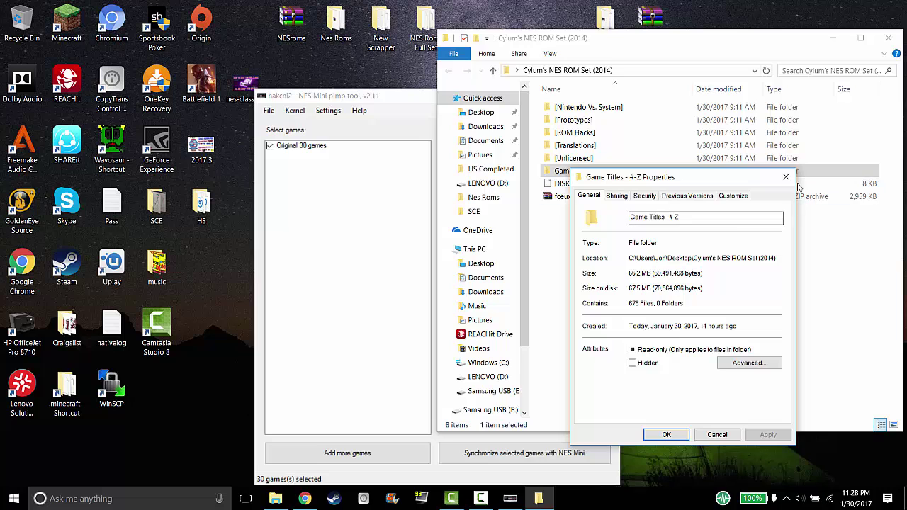
click(785, 177)
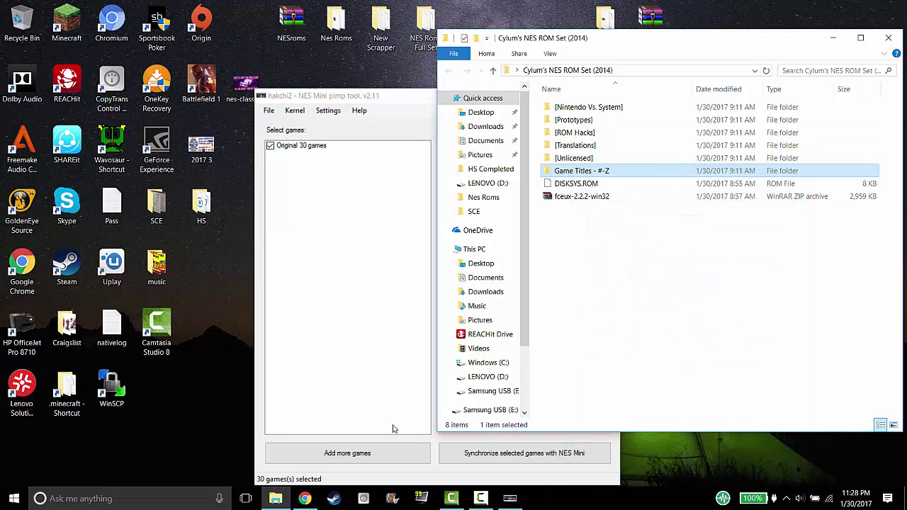
Add all ROM archives from Desktop > Cylum's NES ROM Set (2014) > Game Titles - #-Z, dismissing the Invalid NES file error.
click(347, 453)
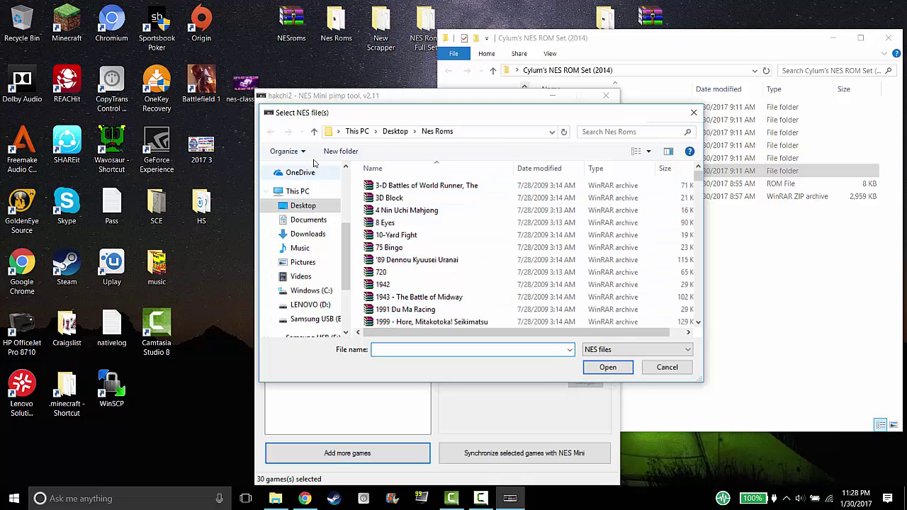
click(398, 134)
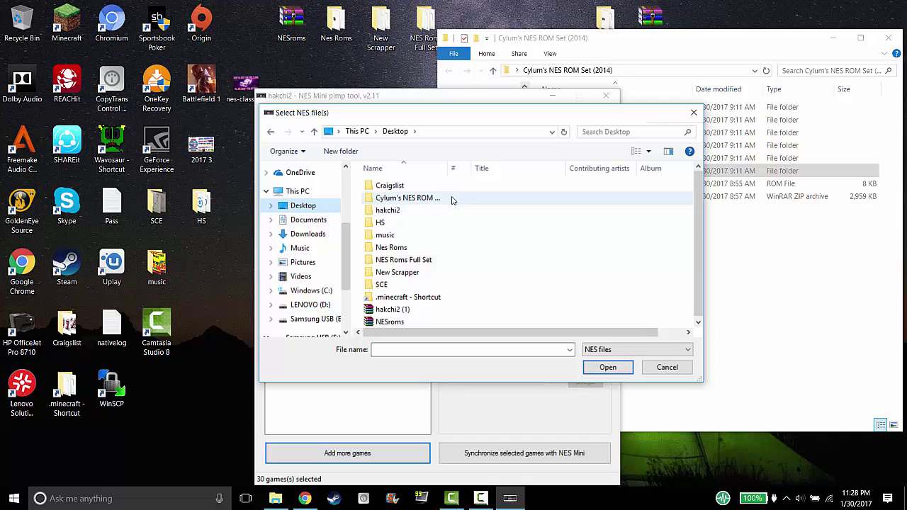
double_click(400, 198)
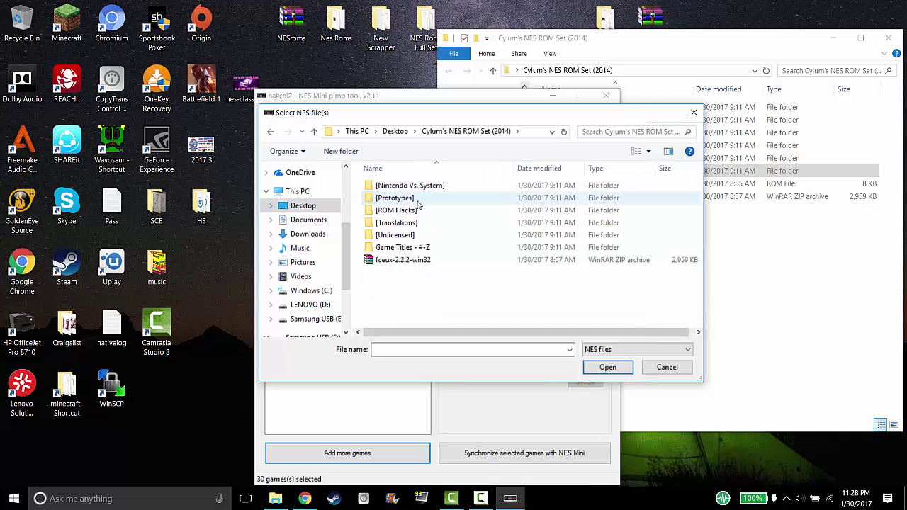
double_click(397, 248)
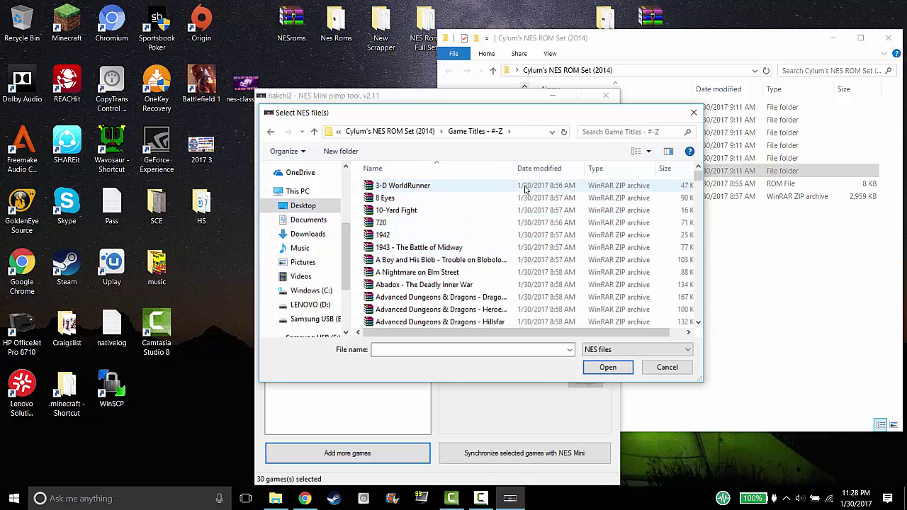
drag(659, 185, 416, 340)
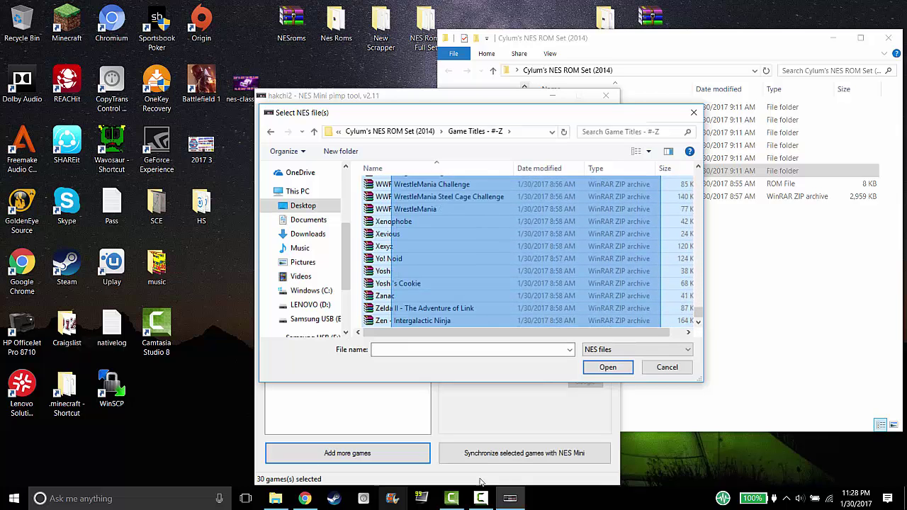
drag(416, 340, 522, 474)
click(618, 365)
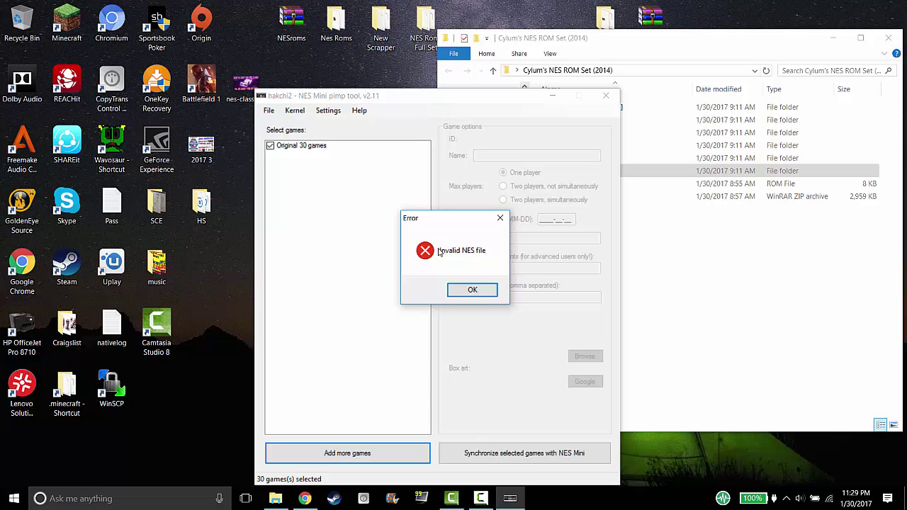
click(484, 287)
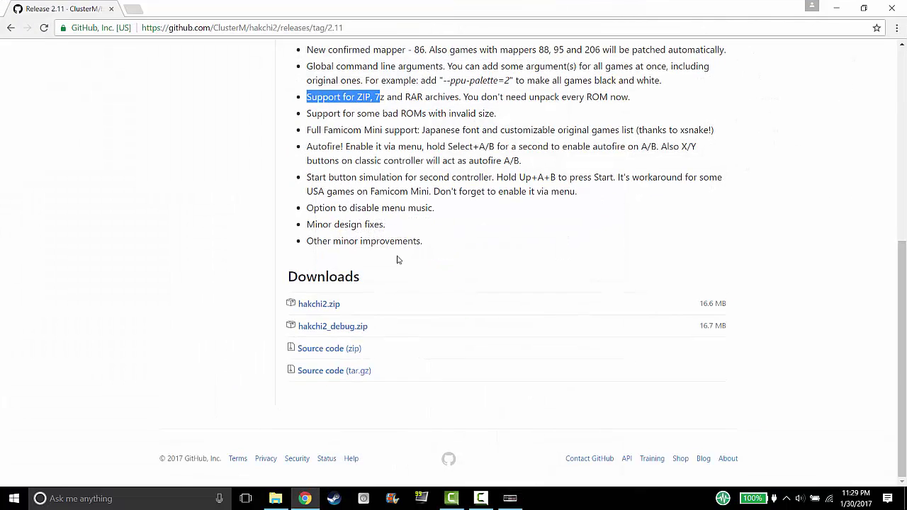
Highlight the 'New confirmed mapper - 86' bullet through auto-patched mappers 88, 95 and 206.
scroll(397, 251, up, 5)
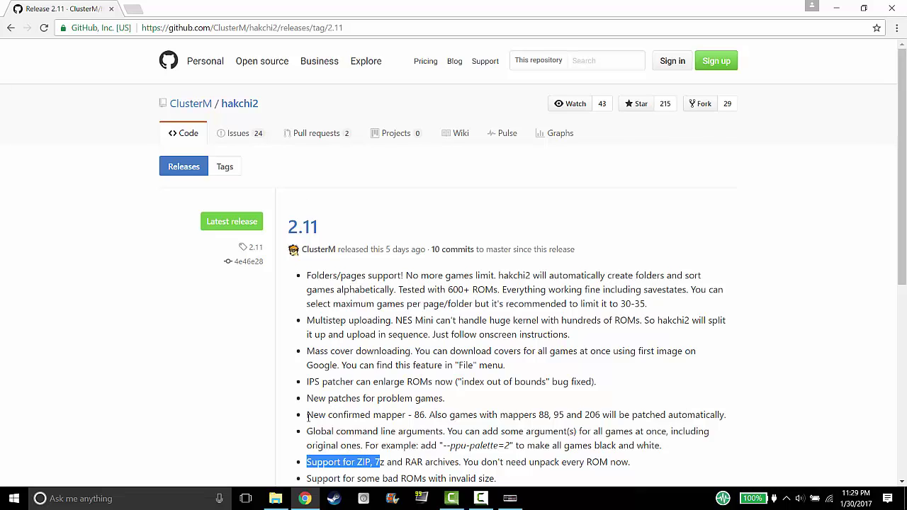
drag(307, 415, 409, 413)
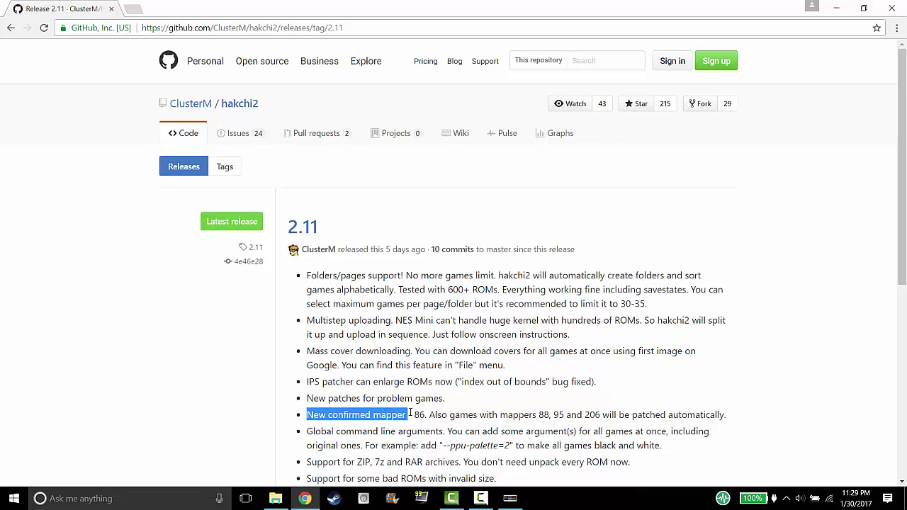
drag(410, 414, 727, 416)
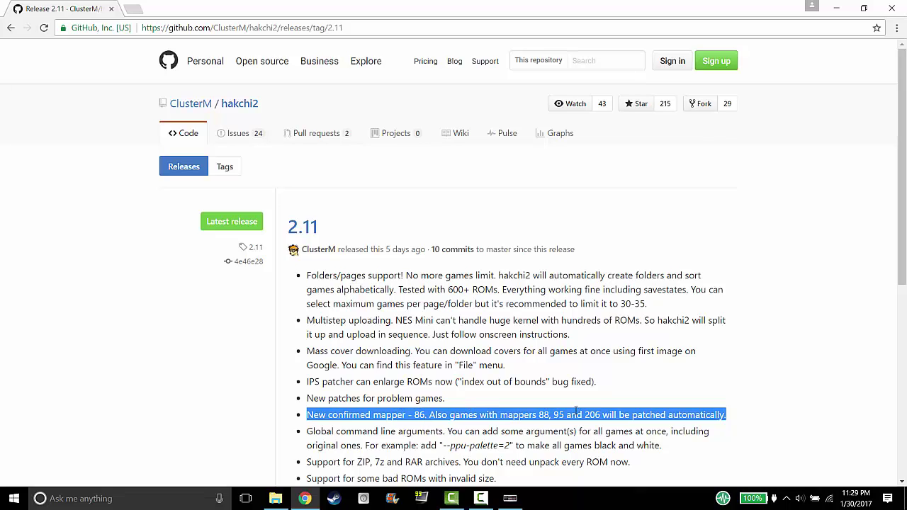
Back in hakchi2, decline the four-screen Archon game, dismiss an invalid-file error and answer Batman's mapper warning.
click(836, 8)
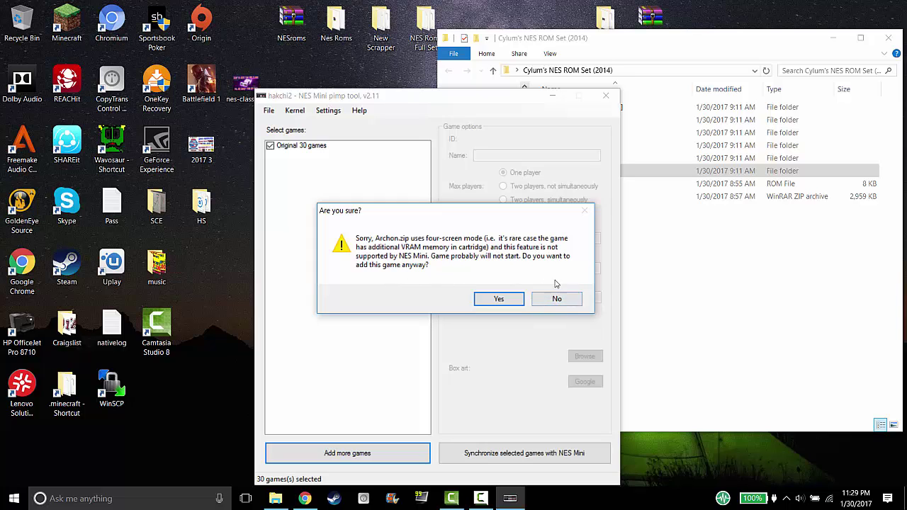
click(556, 298)
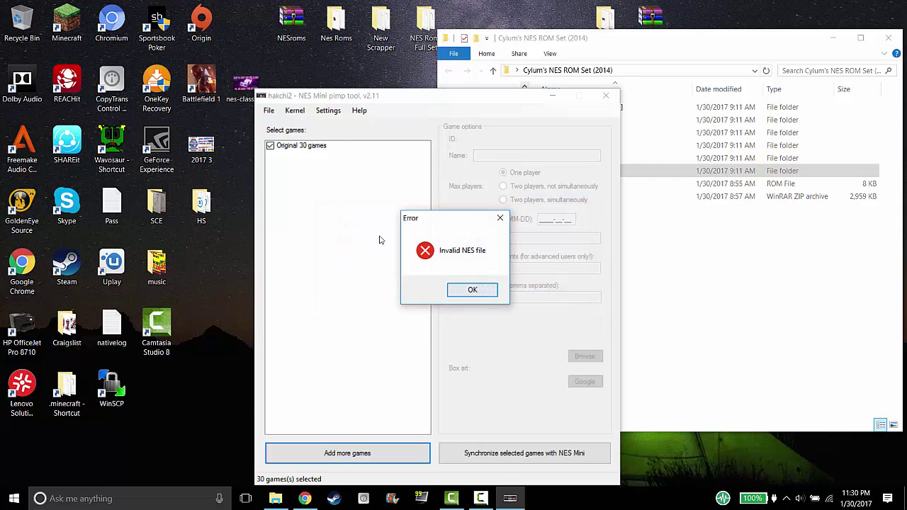
key(Return)
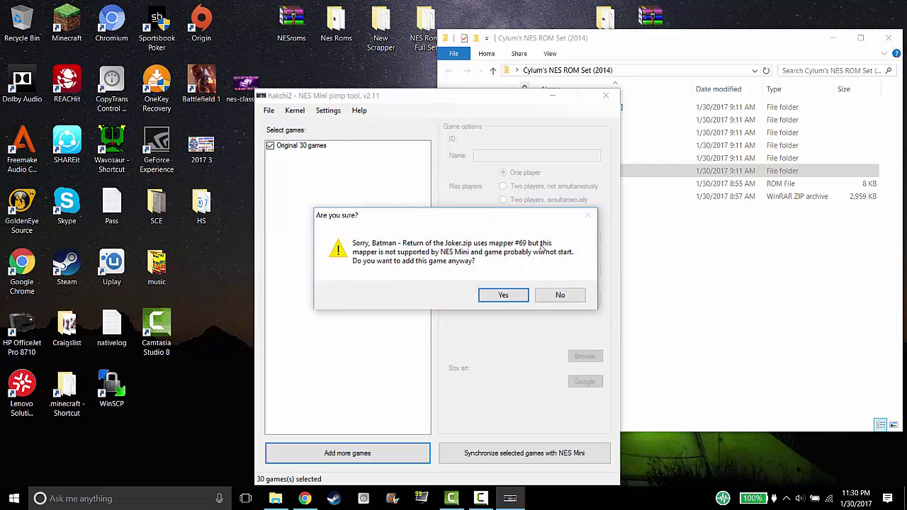
click(560, 297)
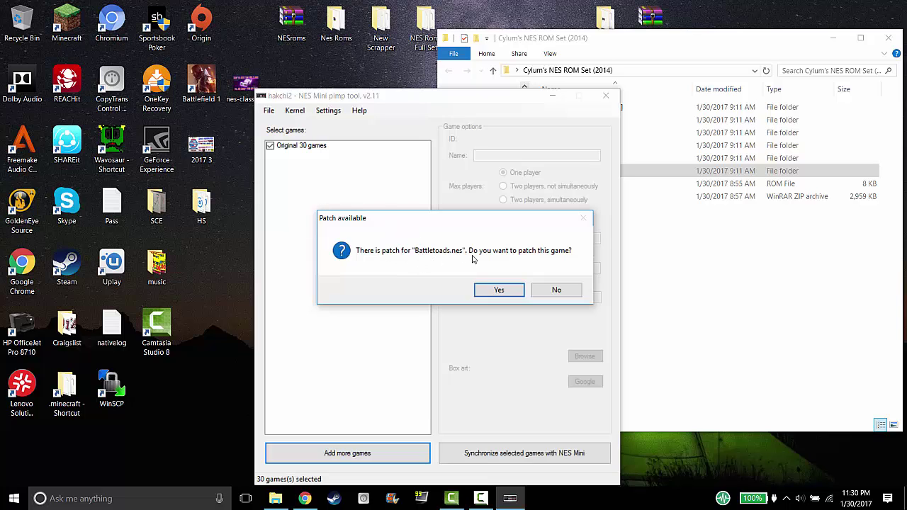
Accept patches for Battletoads, Bill & Ted and Cybernoid, dismissing two Invalid NES file errors.
click(500, 290)
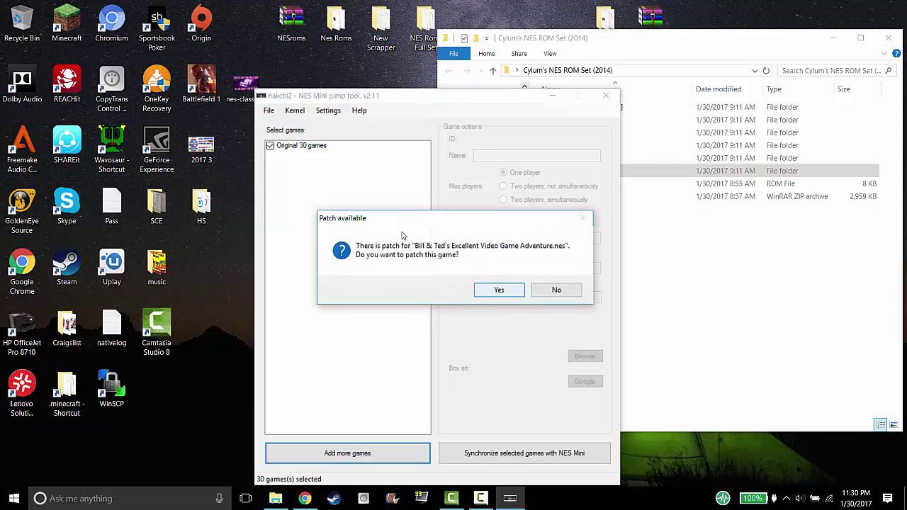
key(Return)
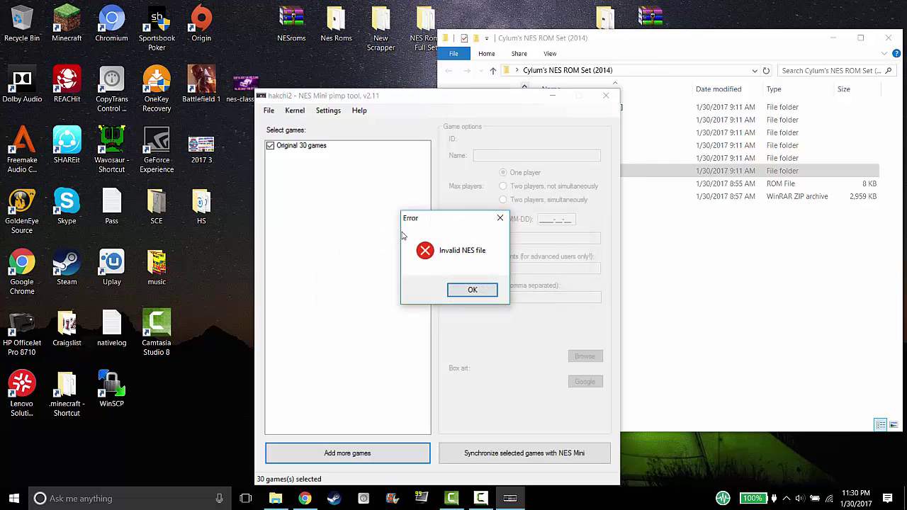
key(Return)
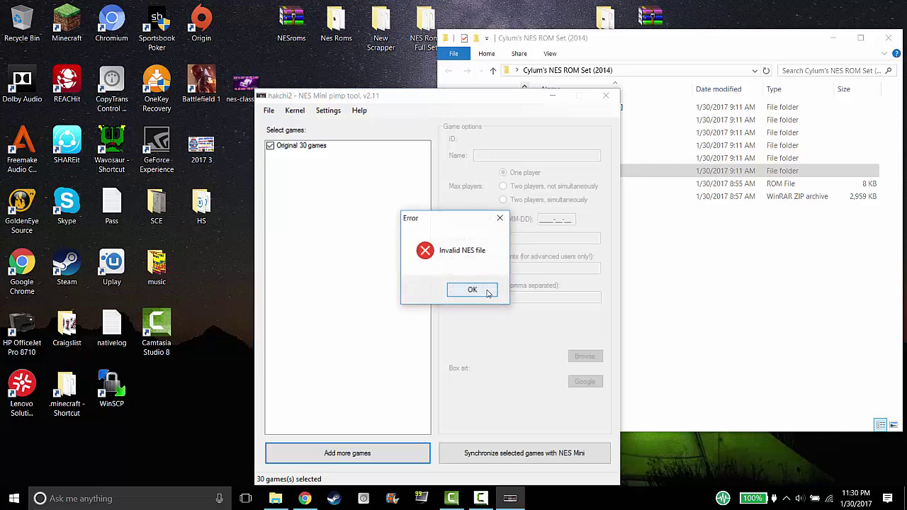
key(Return)
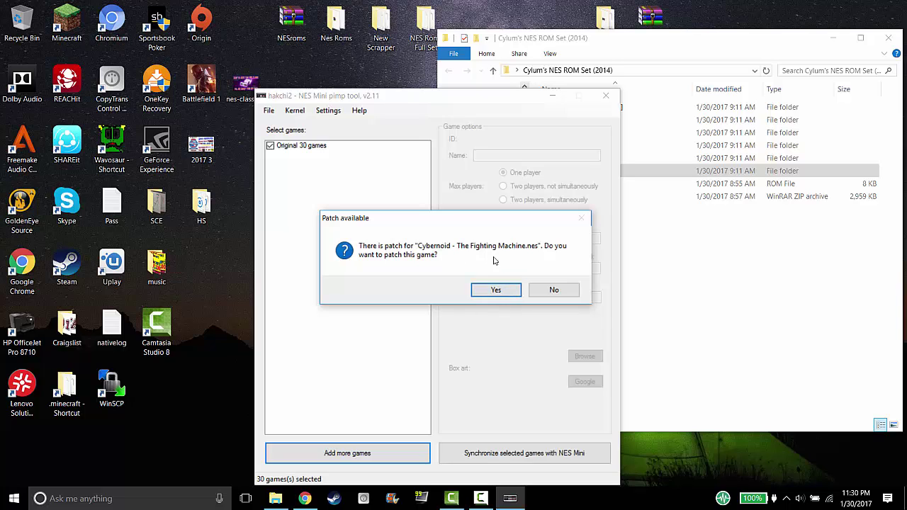
key(Return)
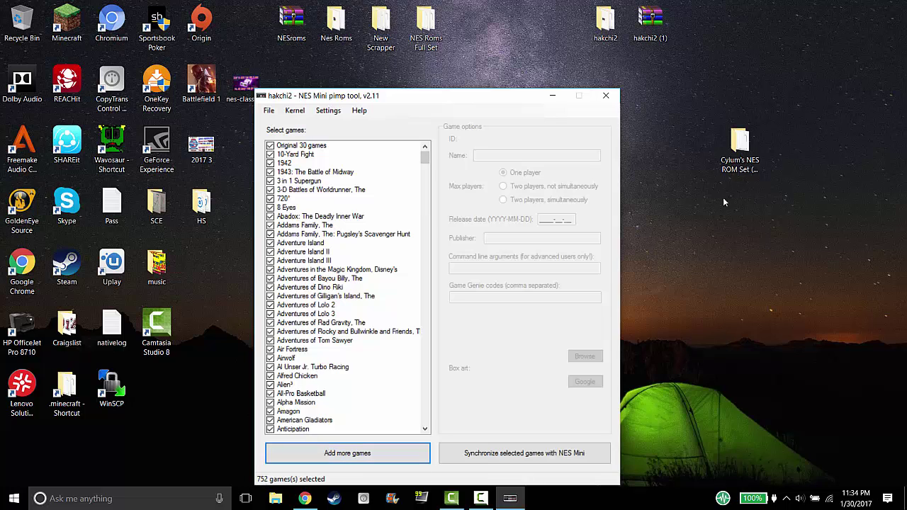
double_click(738, 145)
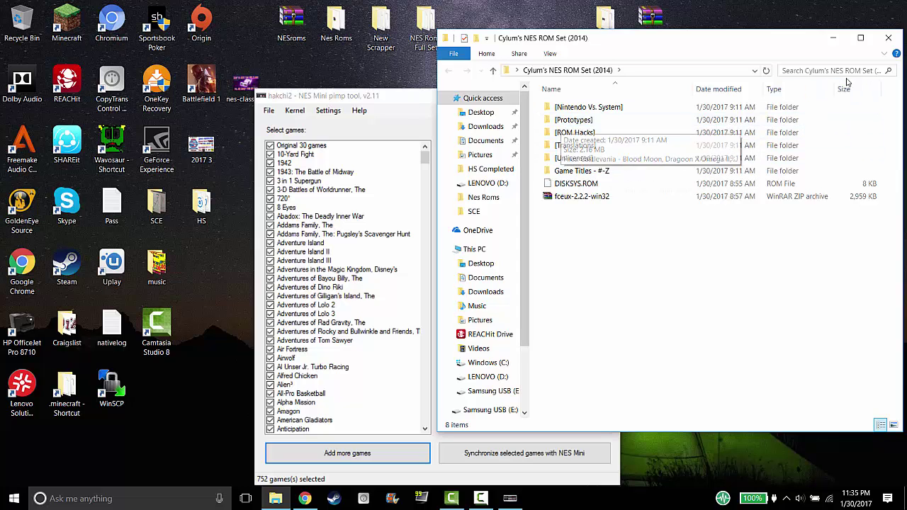
click(888, 38)
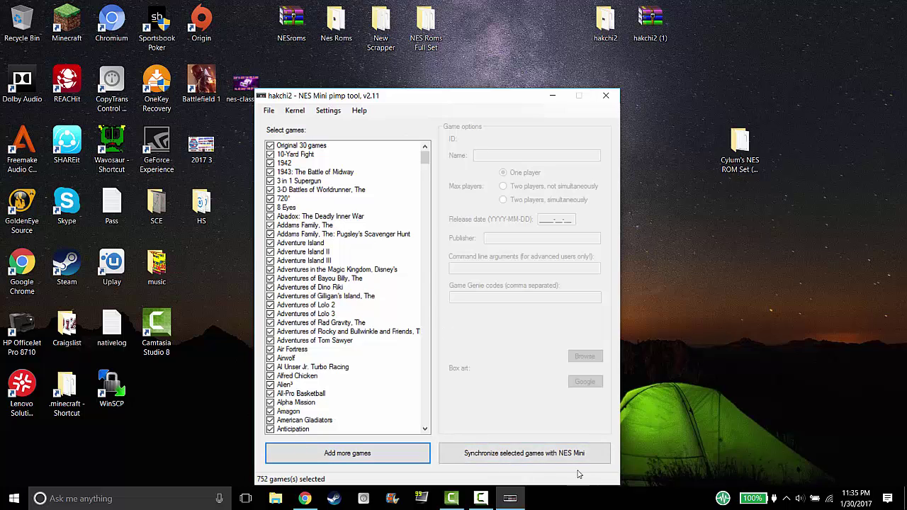
Glance at the File menu without choosing anything, then view 10-Yard Fight's details.
click(269, 112)
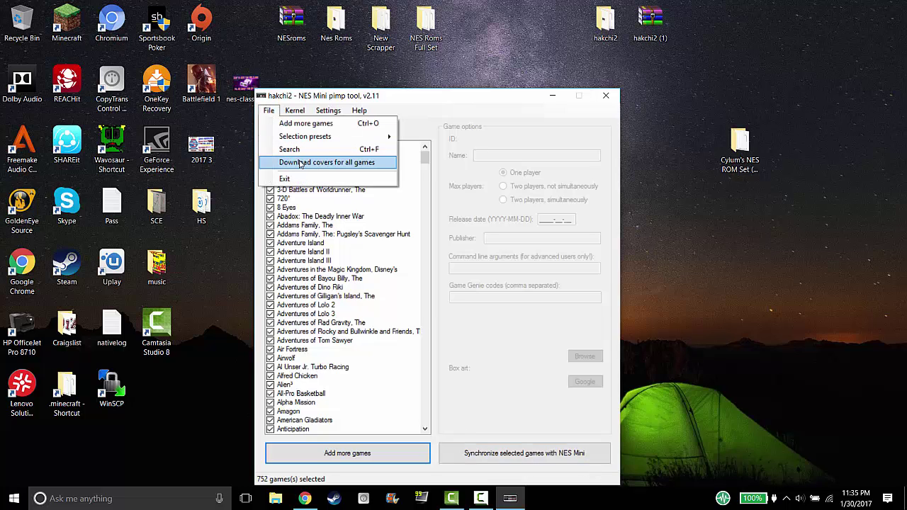
click(425, 160)
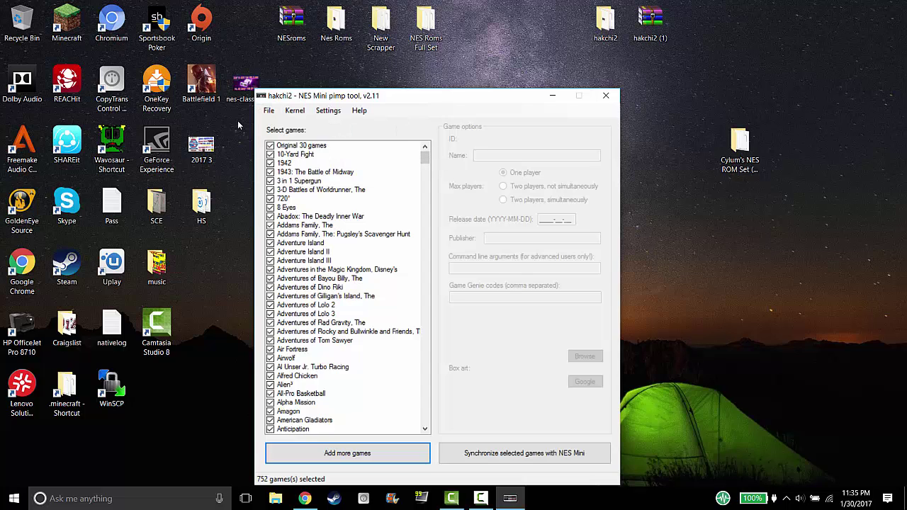
click(296, 153)
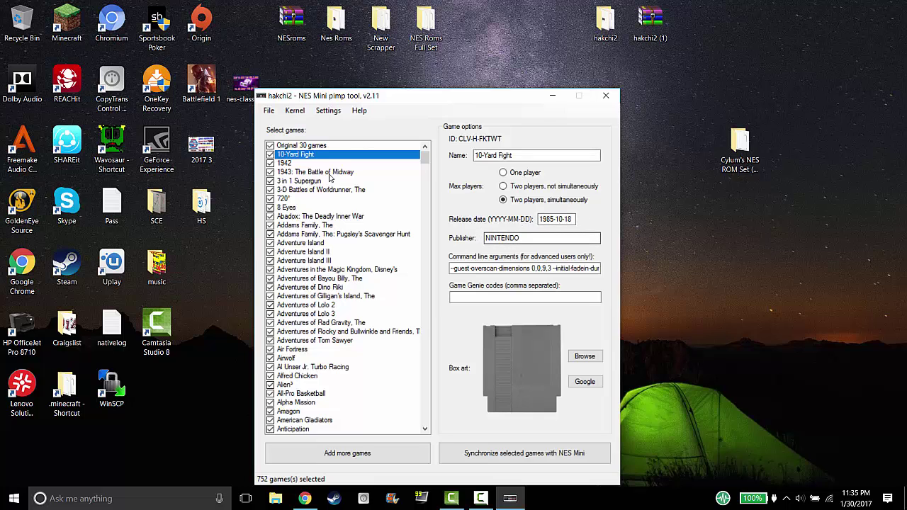
Apply the first Google image result as 1942's box art, then reselect 10-Yard Fight.
click(295, 164)
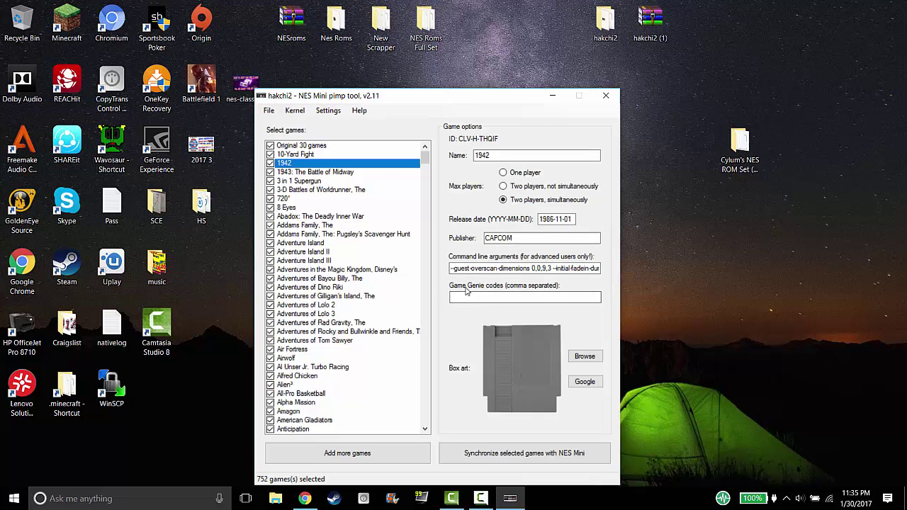
click(584, 381)
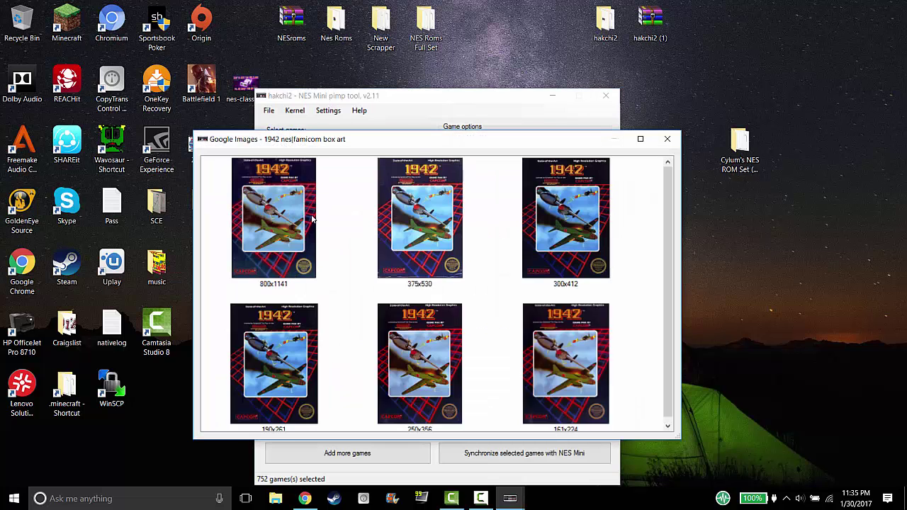
scroll(312, 219, up, 3)
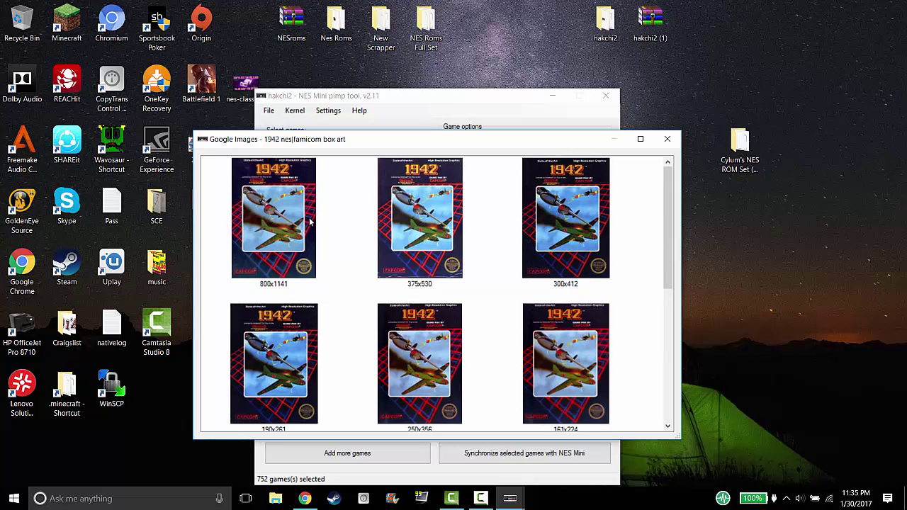
double_click(218, 173)
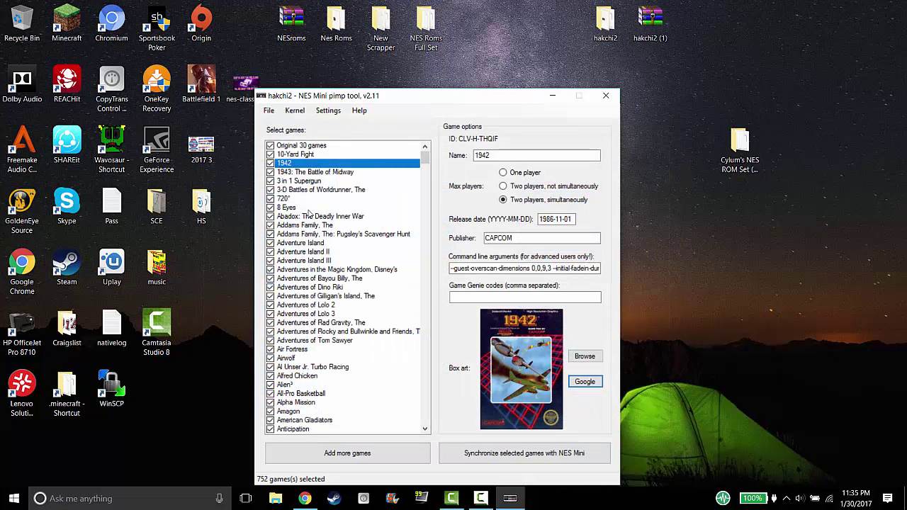
click(357, 154)
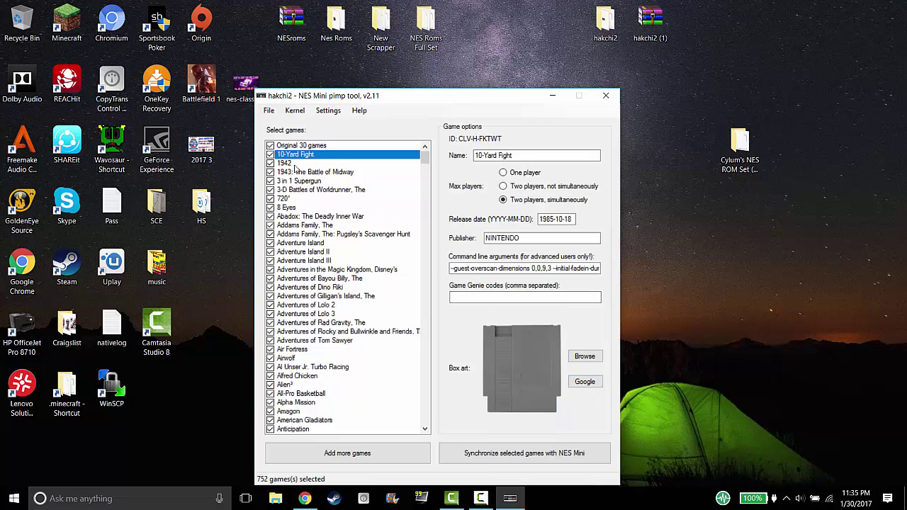
Run File > Download covers for all games and acknowledge the Done! message.
click(268, 111)
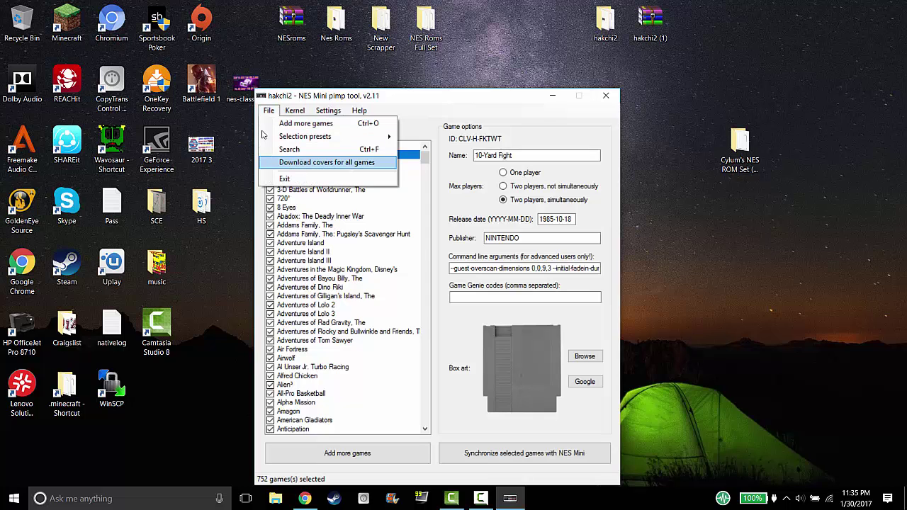
key(Return)
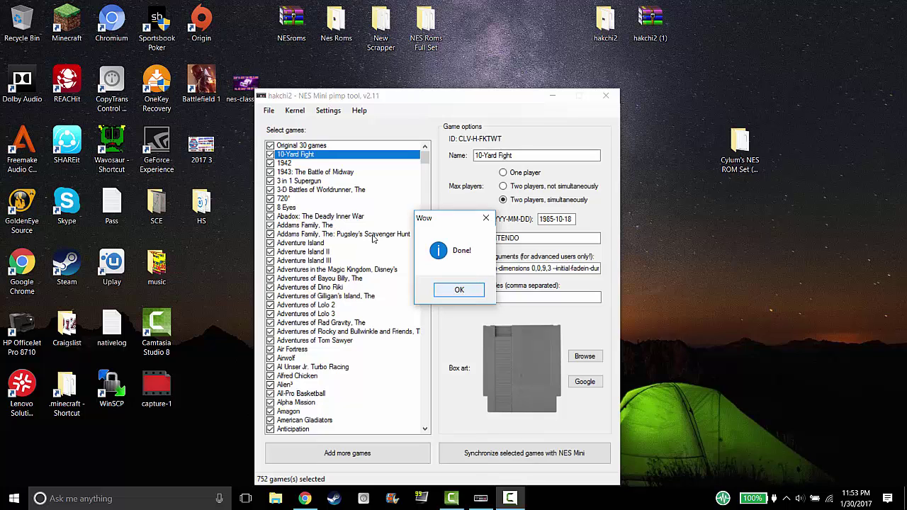
click(466, 292)
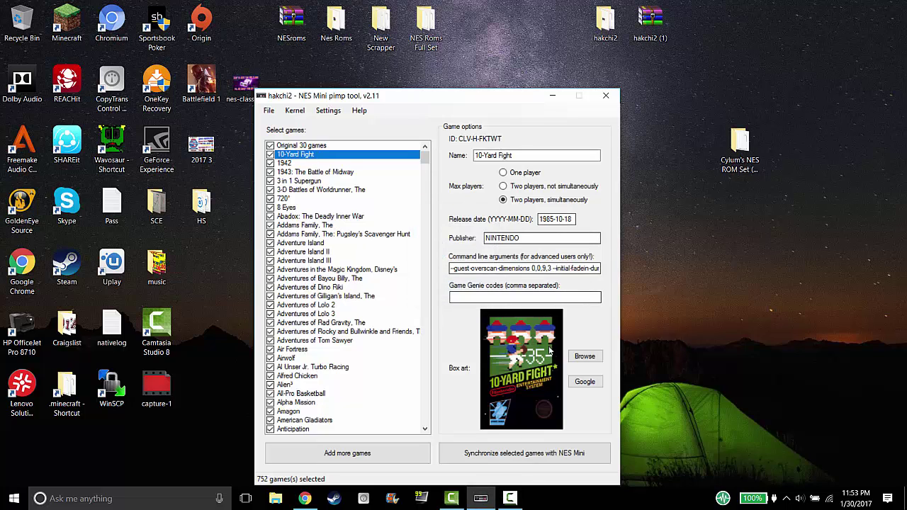
click(287, 164)
click(323, 172)
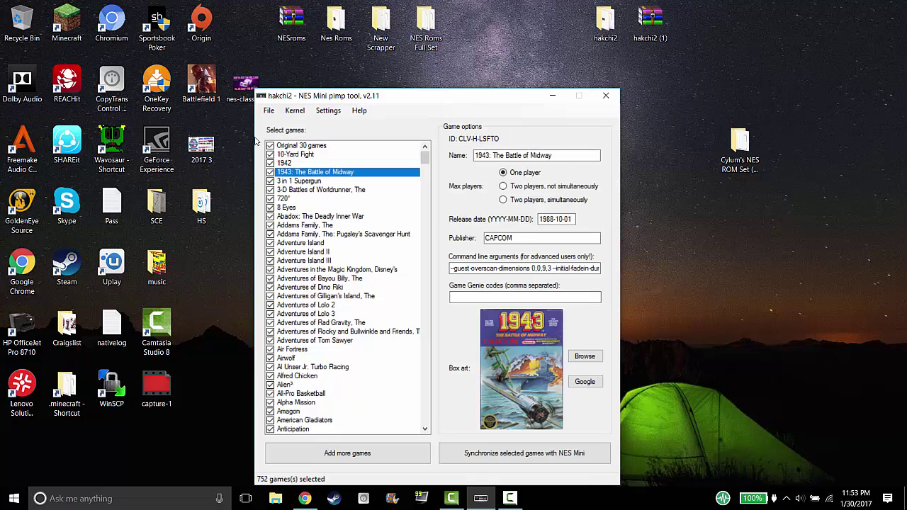
click(319, 181)
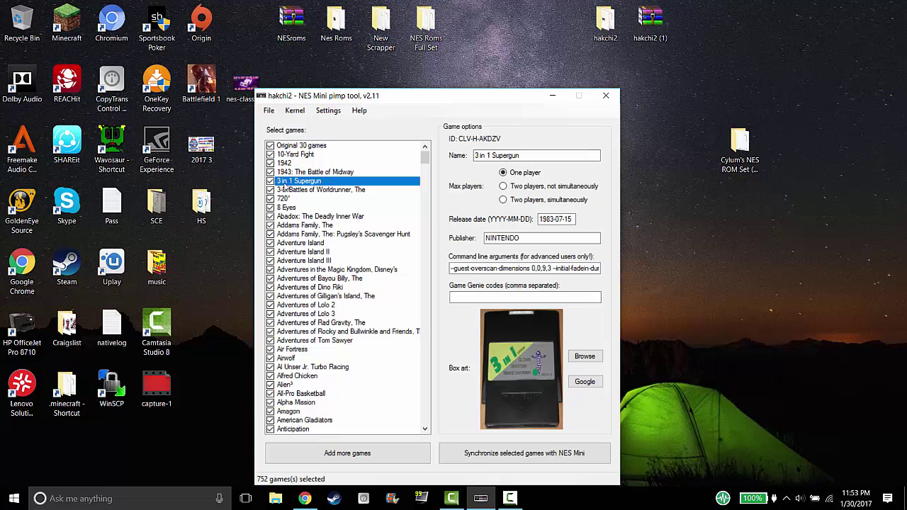
click(312, 190)
click(313, 198)
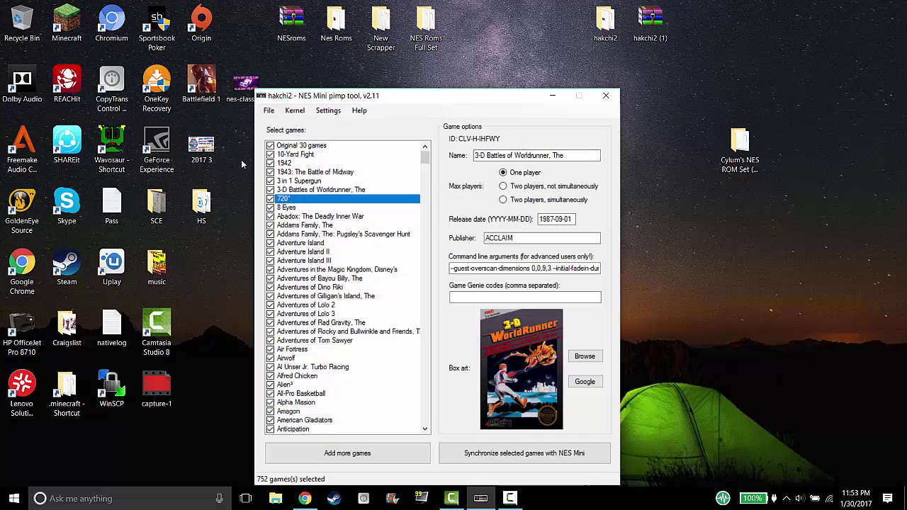
click(301, 208)
click(307, 217)
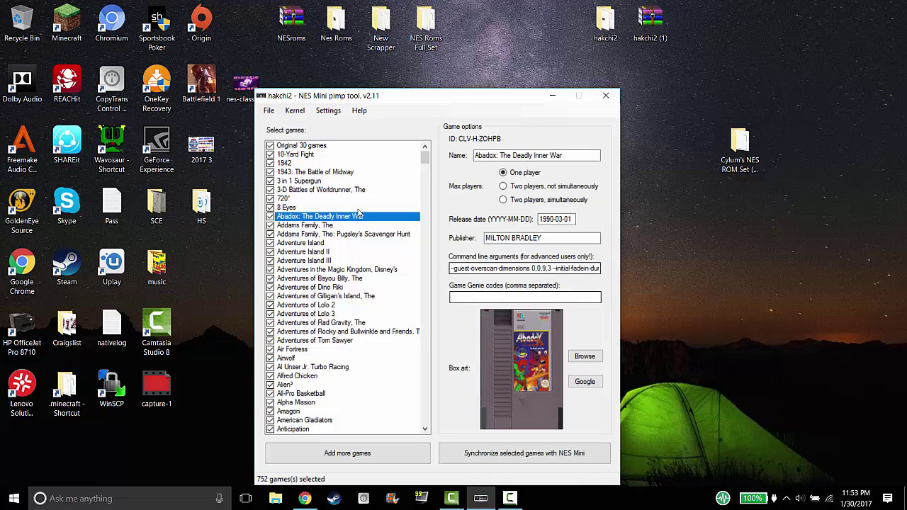
key(Up)
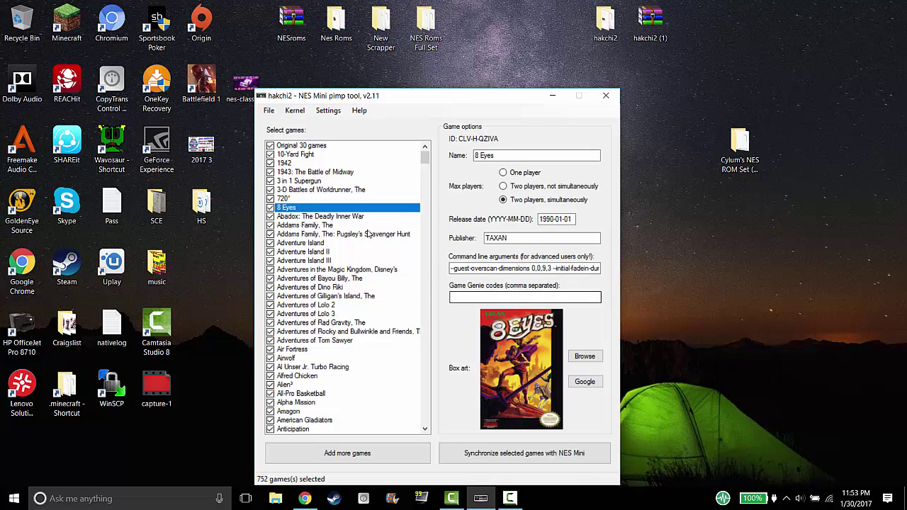
click(345, 217)
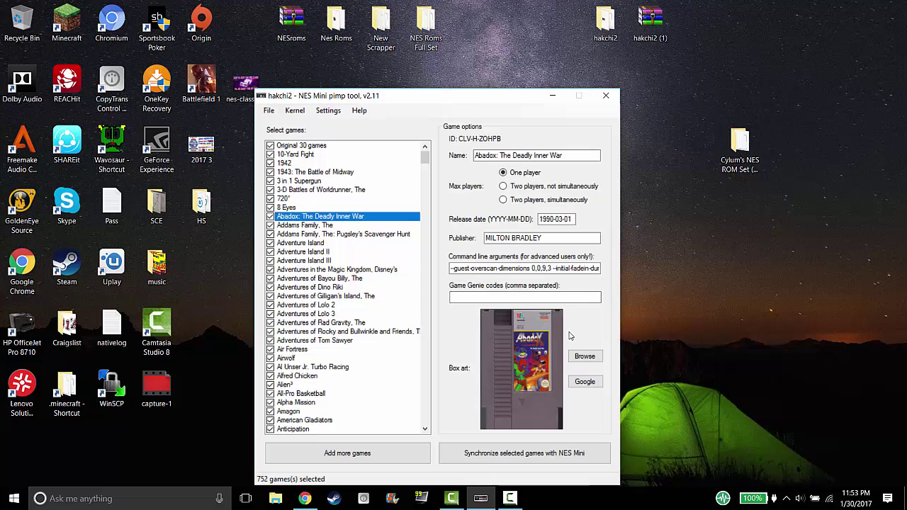
Set Abadox's box art to the 236x388 Google cover, then check The Addams Family cover.
click(585, 382)
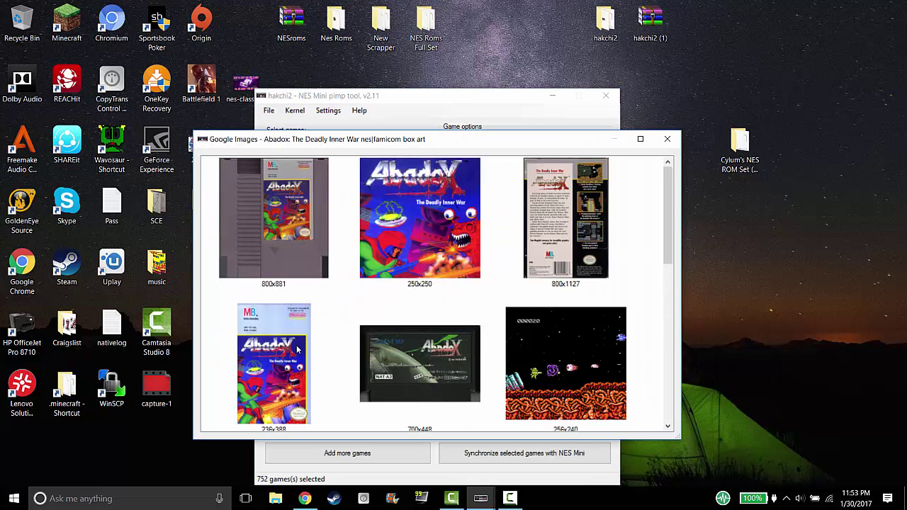
double_click(227, 293)
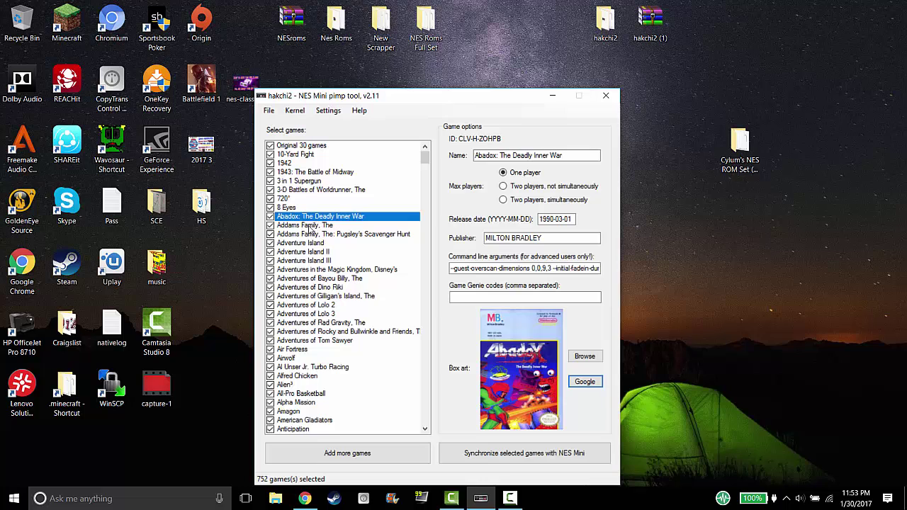
click(314, 226)
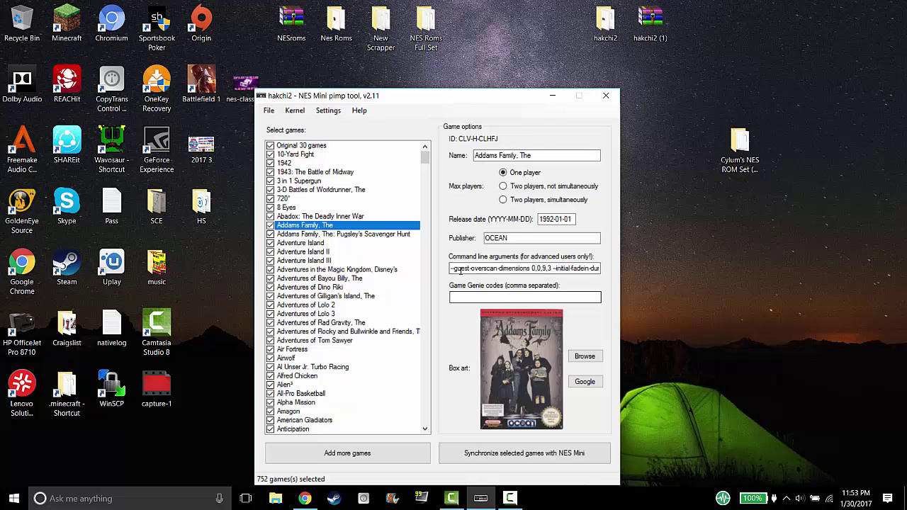
Check covers from Adventure Island through Rocky and Bullwinkle, and untick Adventures of Tom Sawyer.
click(374, 235)
click(339, 244)
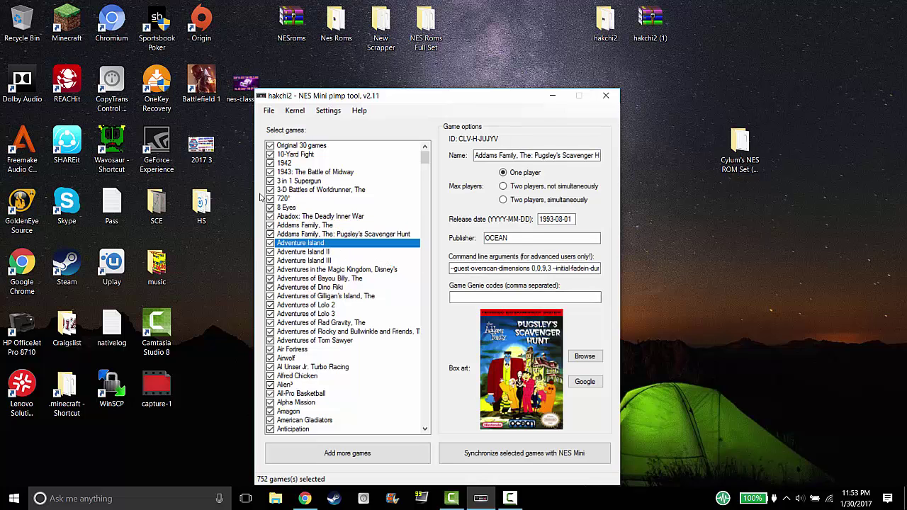
click(325, 252)
key(Down)
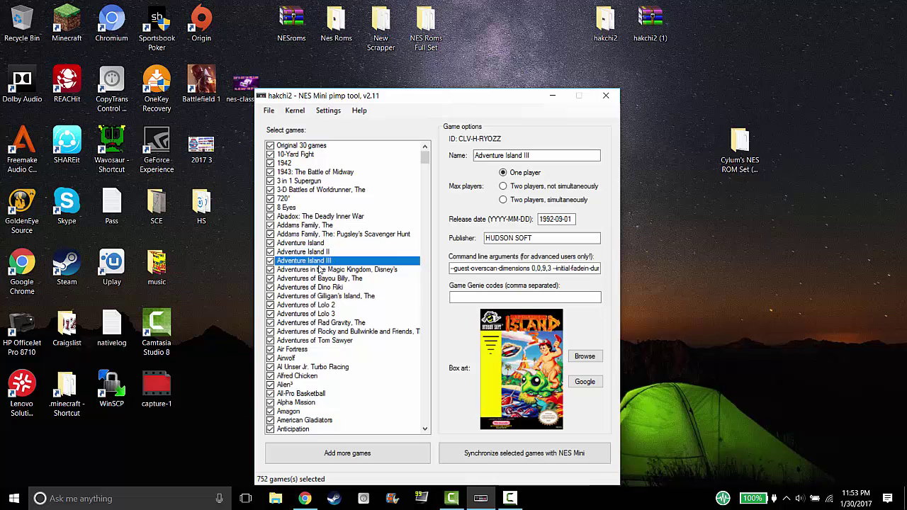
key(Down)
click(322, 278)
click(322, 296)
click(322, 314)
click(323, 331)
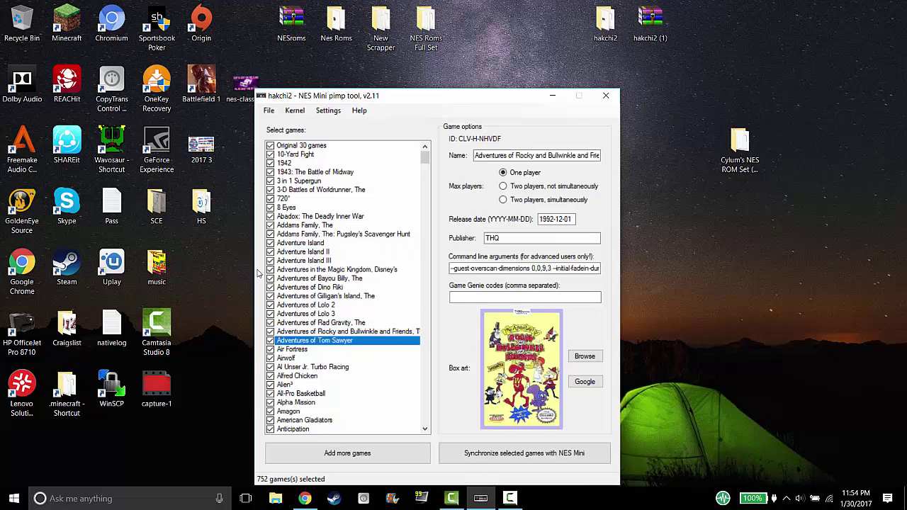
click(320, 358)
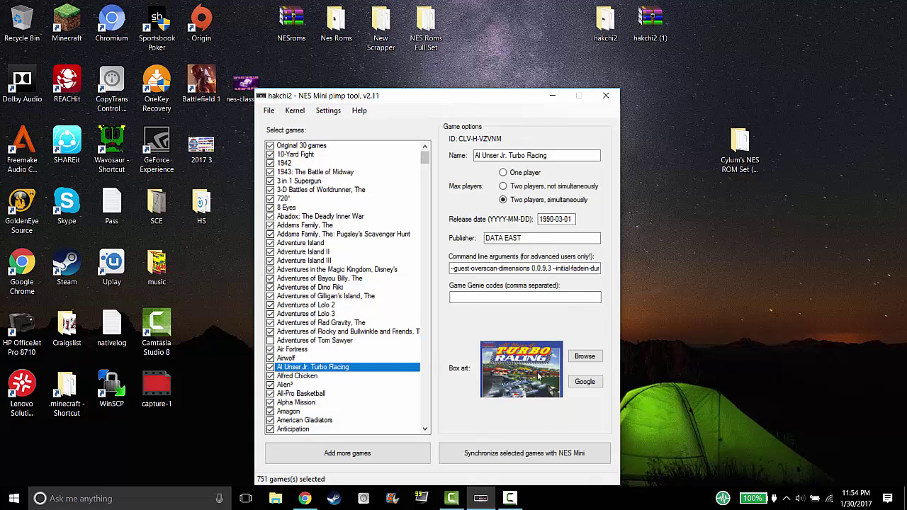
Search Google for Turbo Racing covers and apply the blue Turbo Racing box image.
click(585, 383)
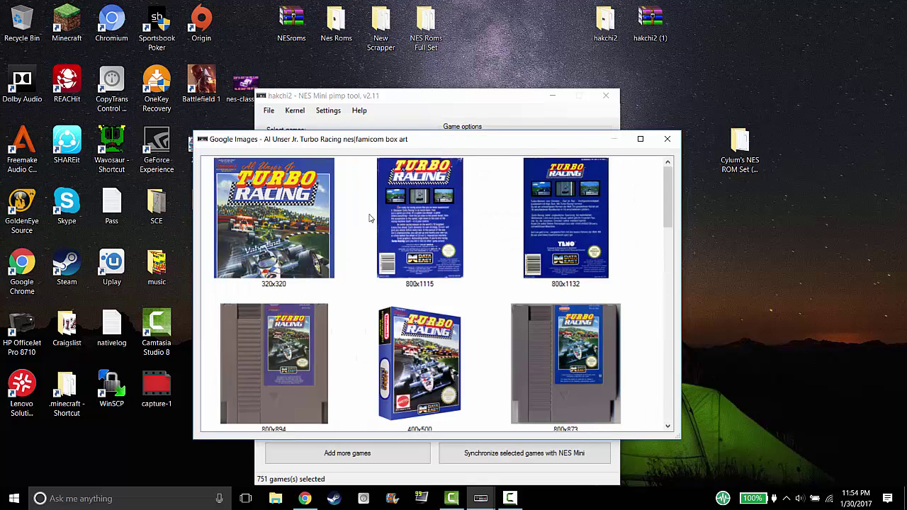
click(218, 183)
click(588, 378)
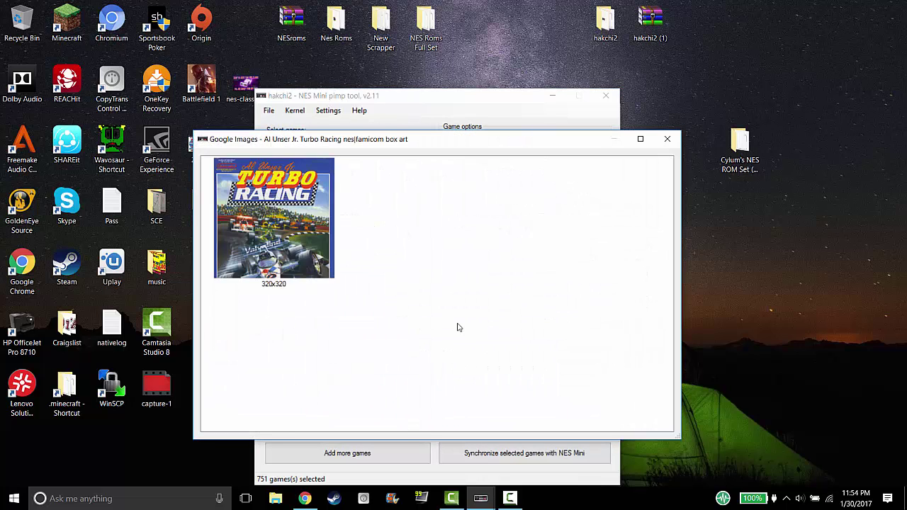
scroll(457, 326, down, 3)
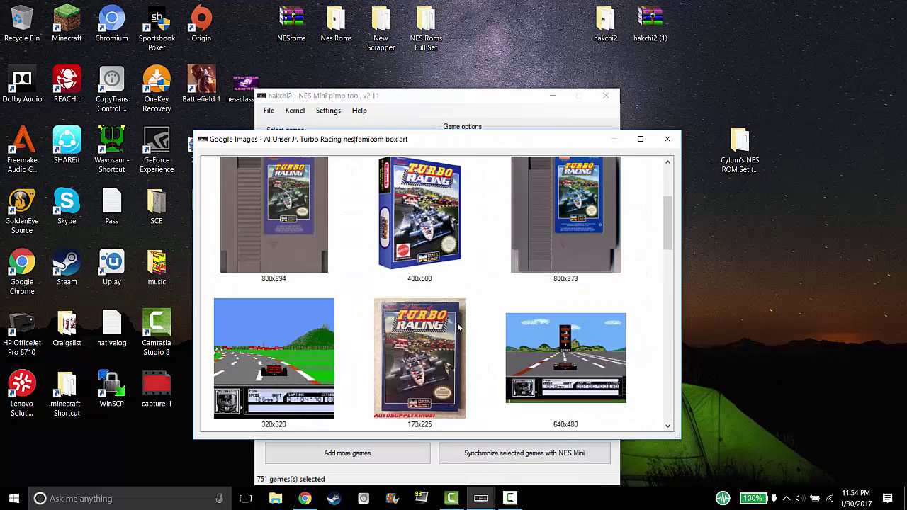
mouse_move(668, 230)
mouse_down()
mouse_move(673, 214)
mouse_move(679, 418)
mouse_up()
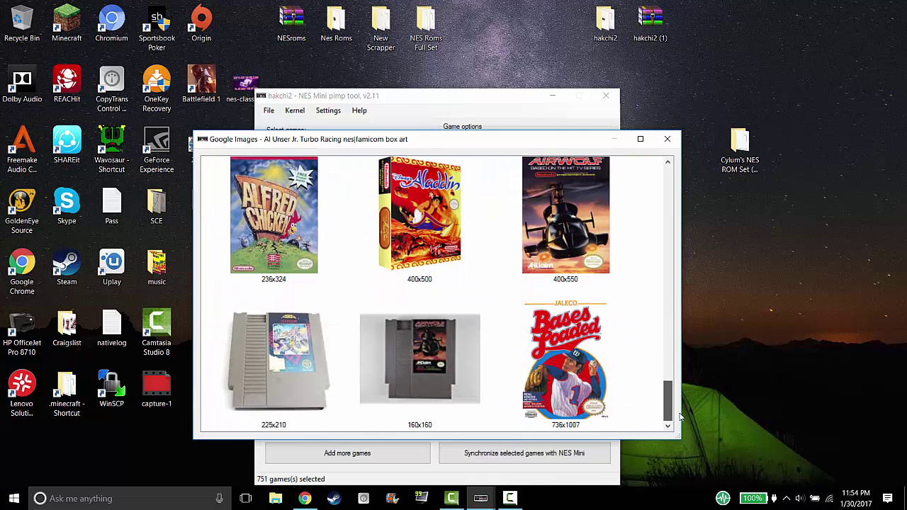
scroll(616, 372, down, 2)
scroll(606, 364, down, 2)
scroll(606, 363, down, 2)
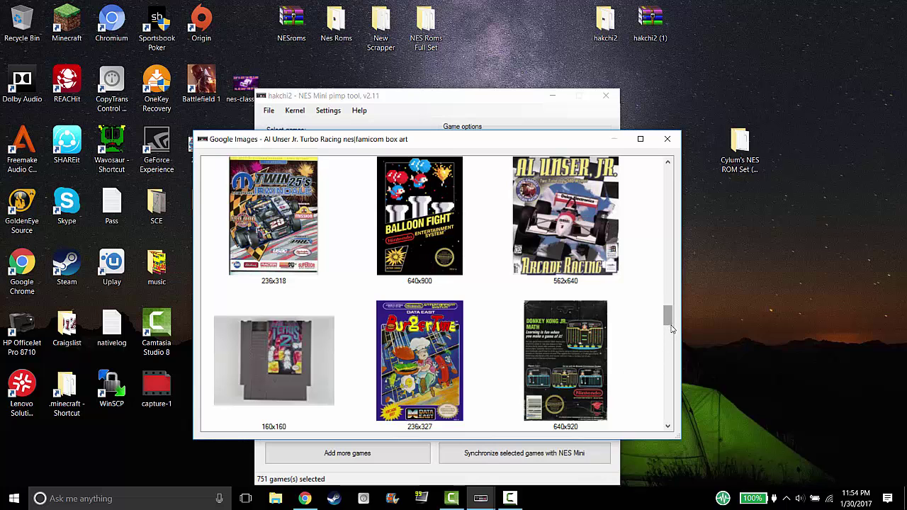
drag(669, 316, 668, 174)
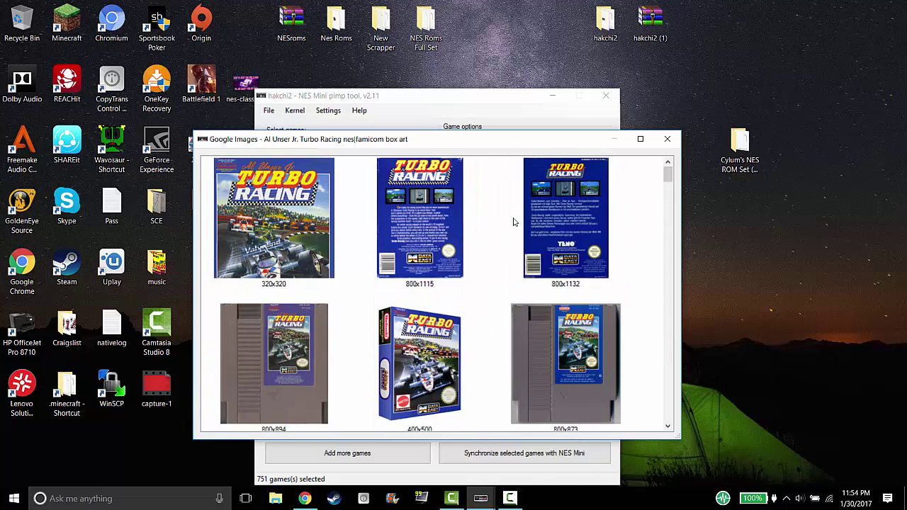
double_click(435, 220)
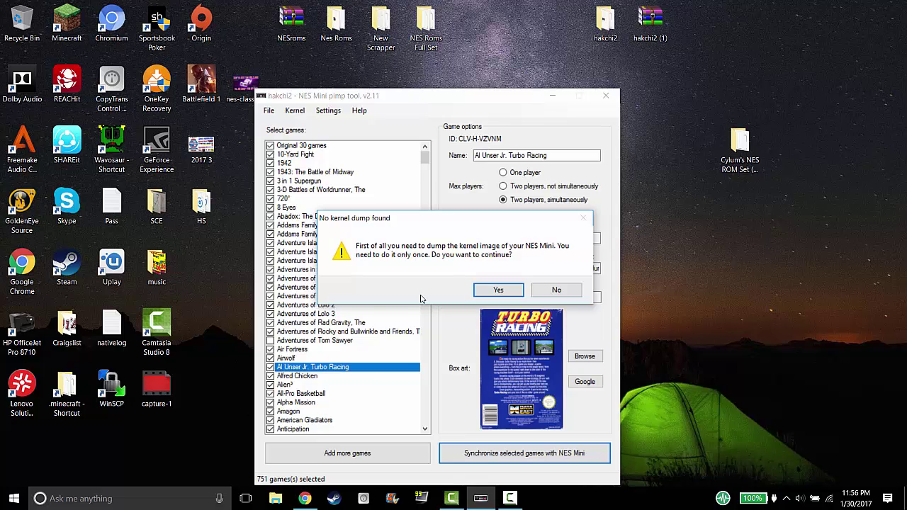
Agree to dump the NES Mini's original kernel and continue past the unknown checksum warning.
click(498, 289)
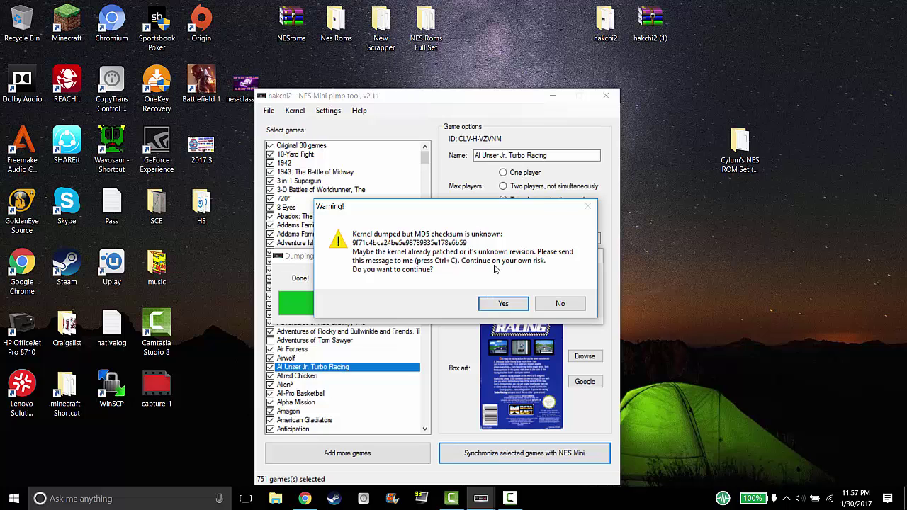
click(510, 304)
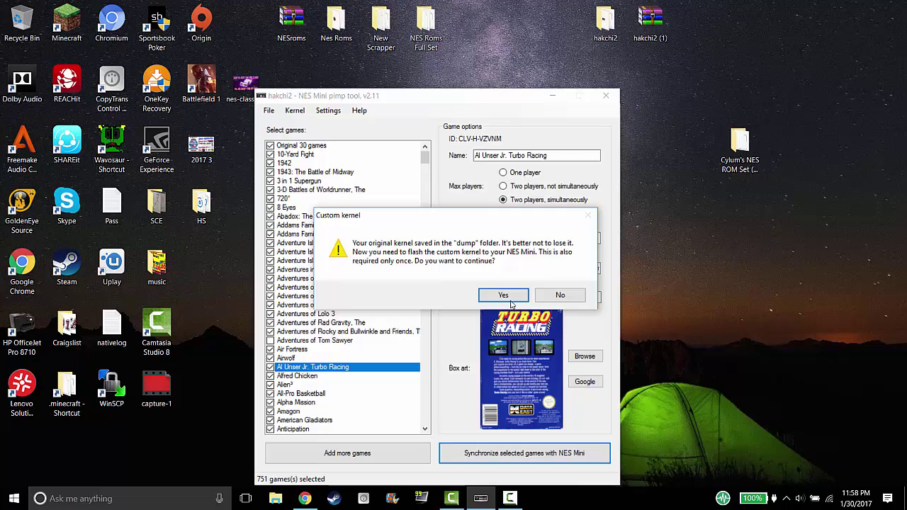
Confirm flashing the custom kernel to the NES Mini.
click(515, 295)
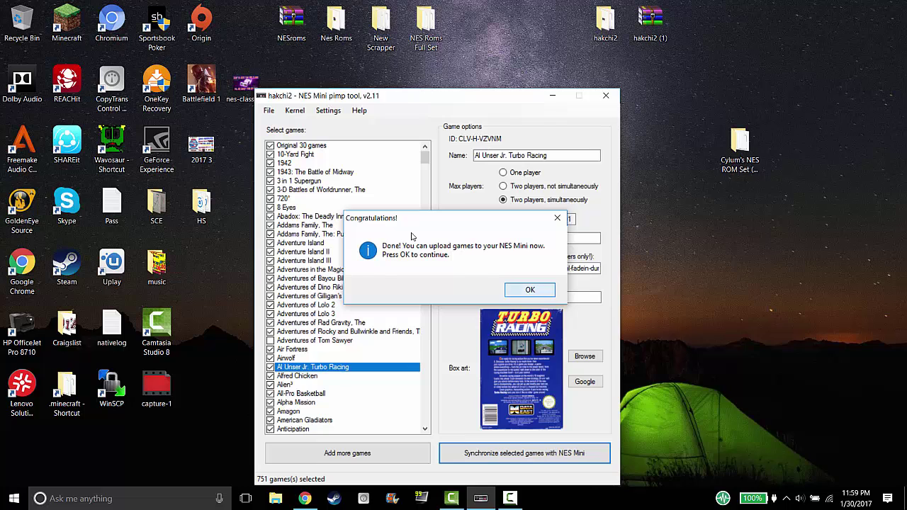
Dismiss the Congratulations message so the selected games upload to the NES Mini.
key(Return)
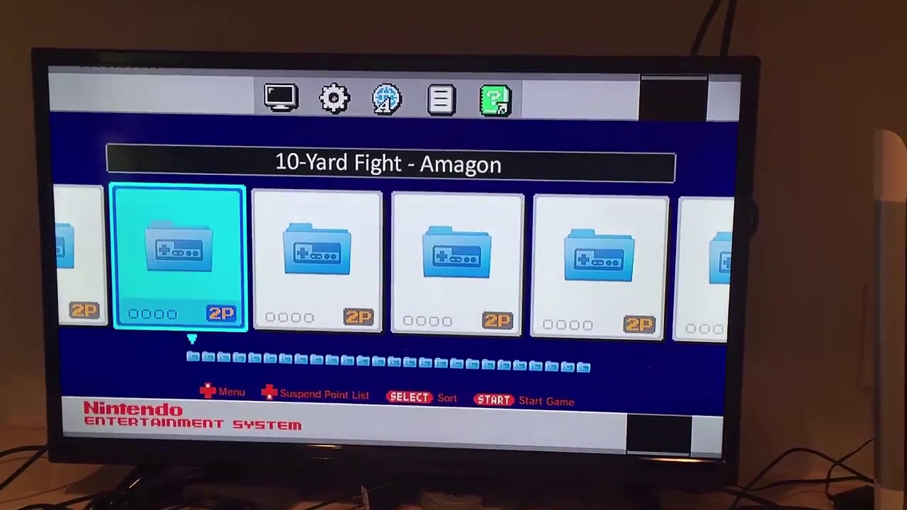
Flip through the first game folders, including American Gladiators, then return to 10-Yard Fight - Amagon.
key(Right)
key(Left)
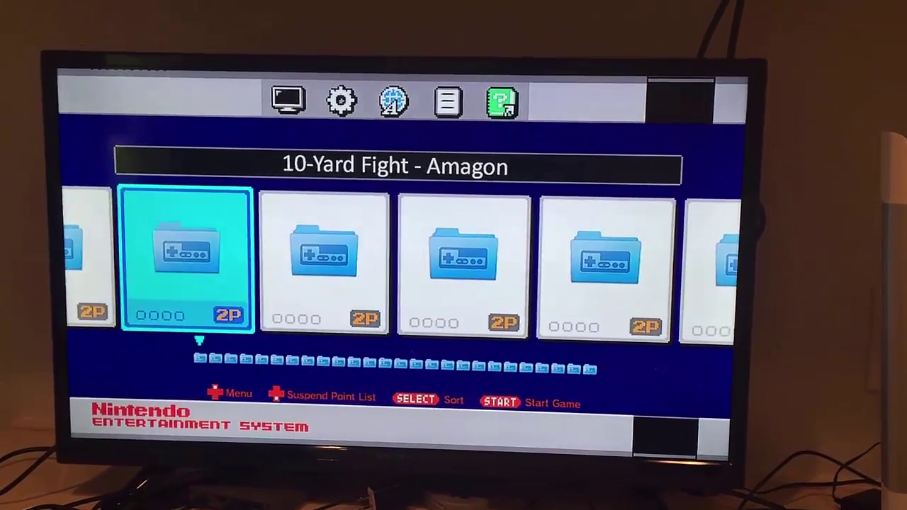
key(Right)
key(Left)
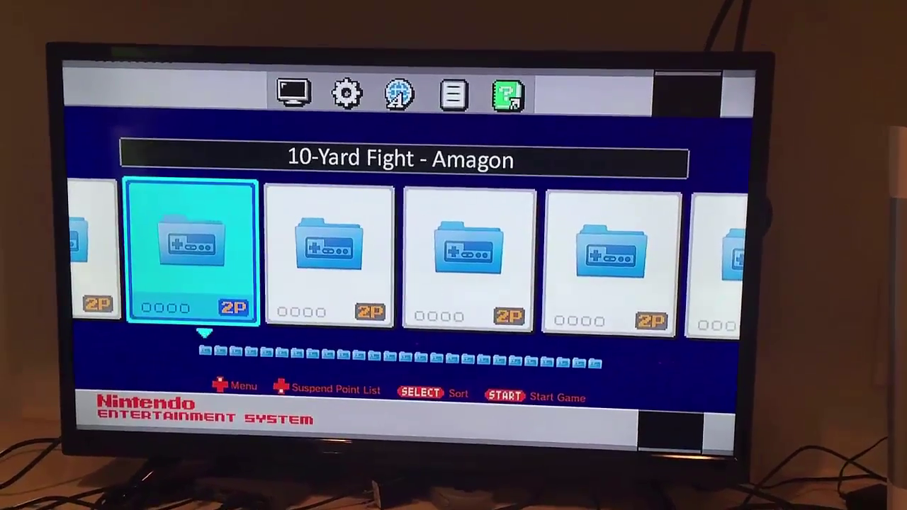
key(Right)
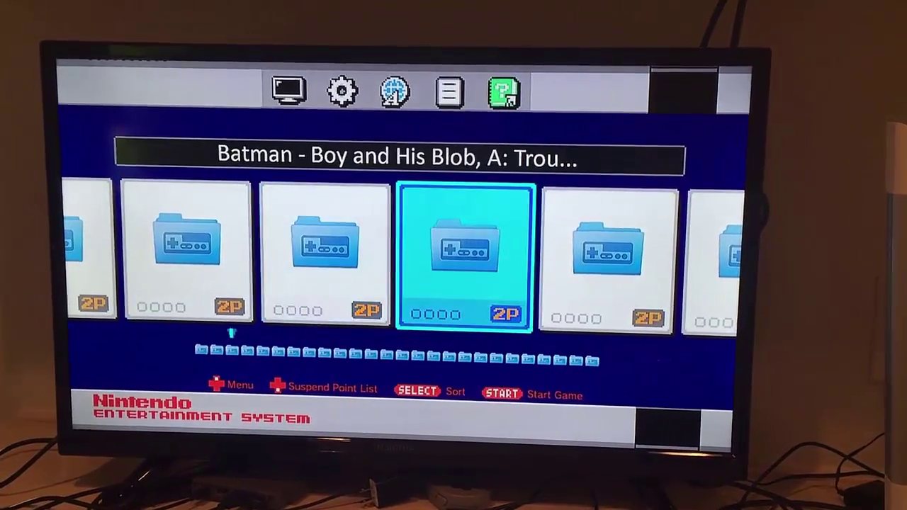
key(Right)
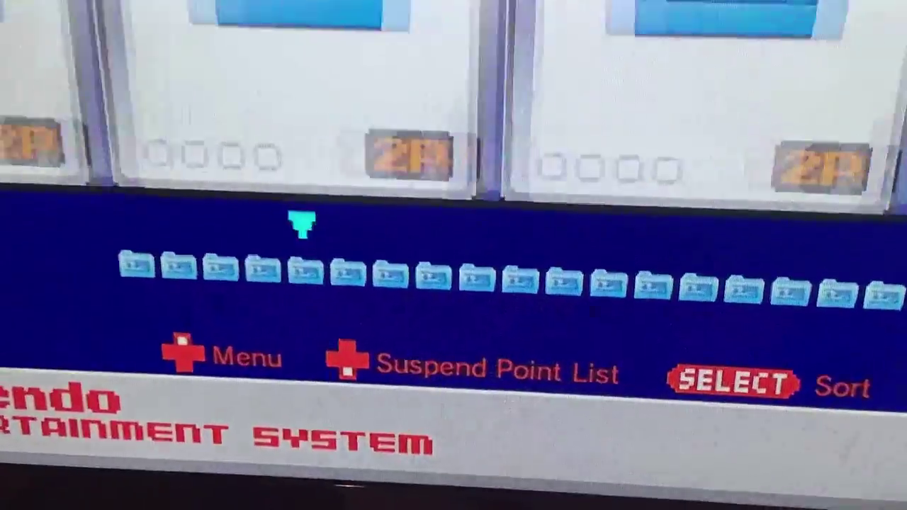
key(Right)
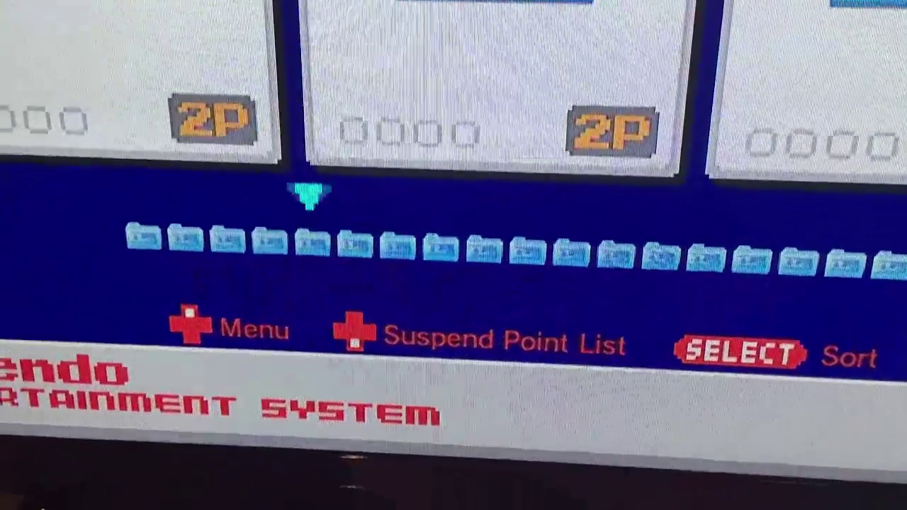
key(Right)
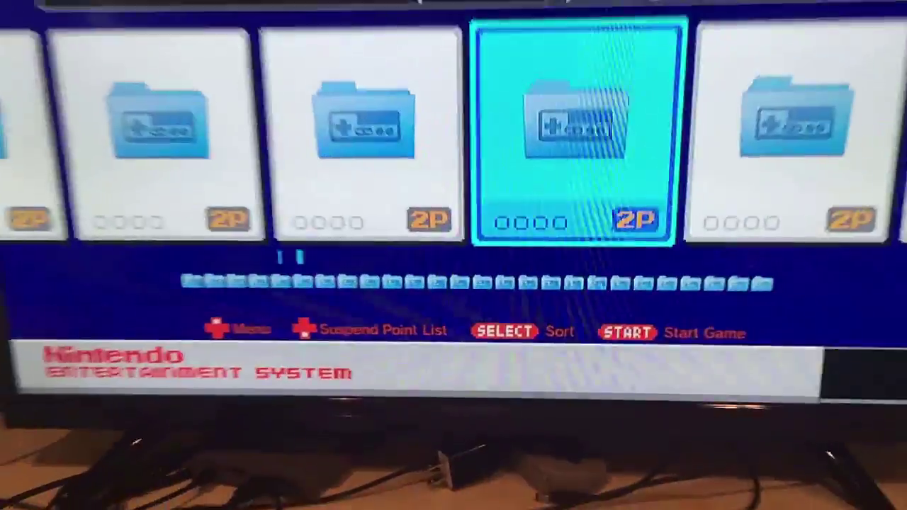
key(Left)
key(Left)
key(Left)
key(Left)
key(Left)
key(Left)
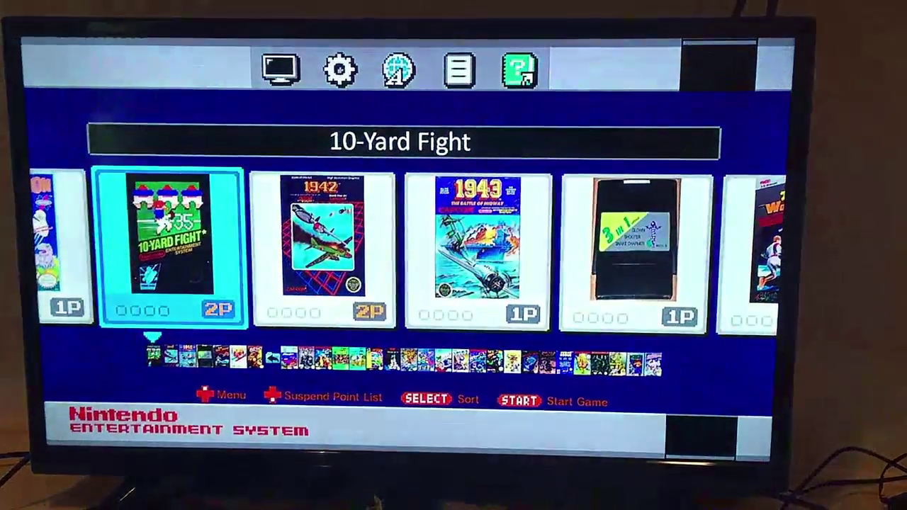
Step right from 10-Yard Fight past 1942, Lolo 3, Shingen and Silent Service to Slalom.
key(Right)
key(Right)
key(Right)
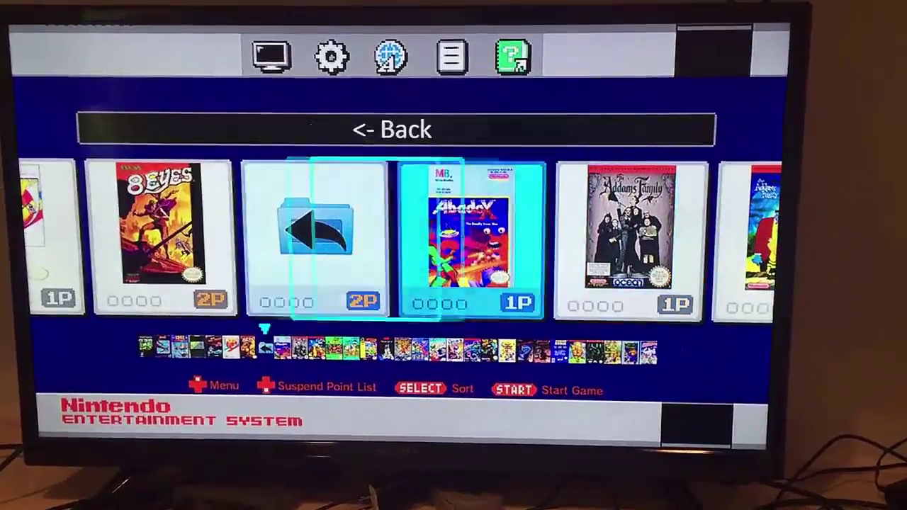
key(Right)
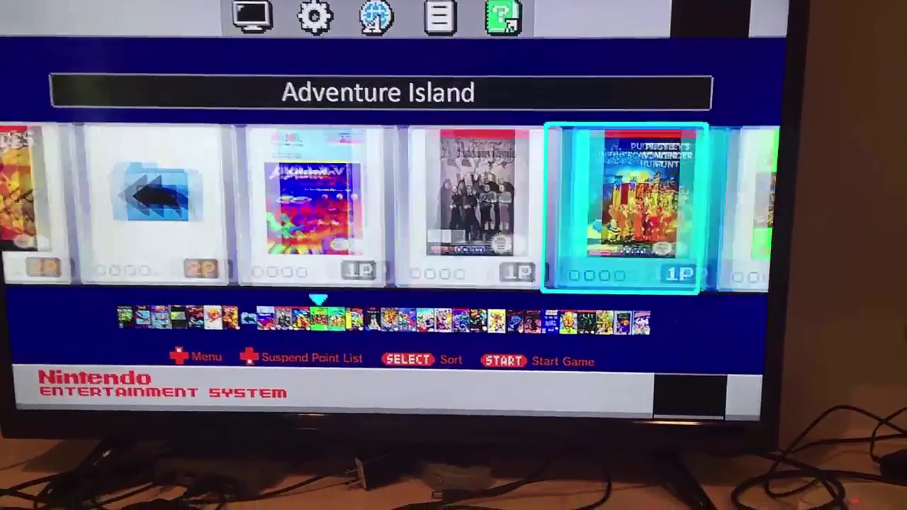
key(Right)
key(Right)
key(Right)
key(Right)
key(Right)
key(Right)
key(Right)
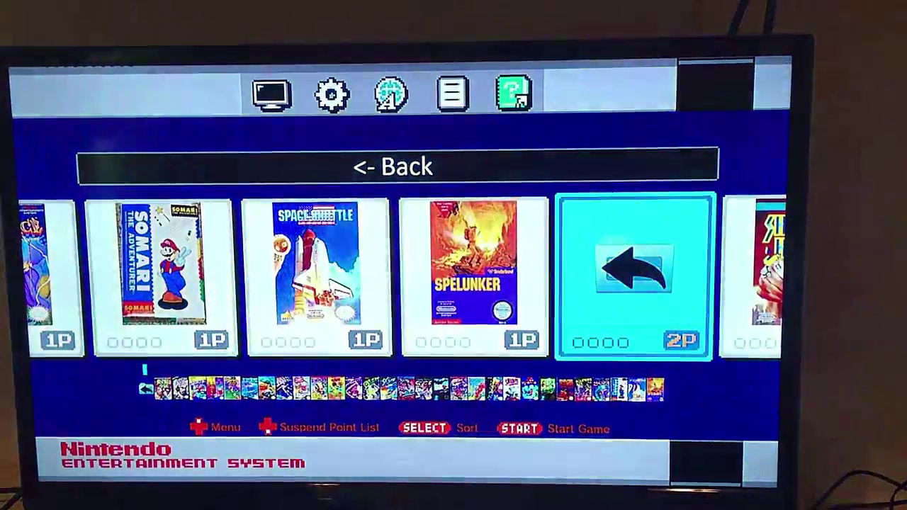
key(Right)
key(Right)
key(Right)
key(Right)
key(Right)
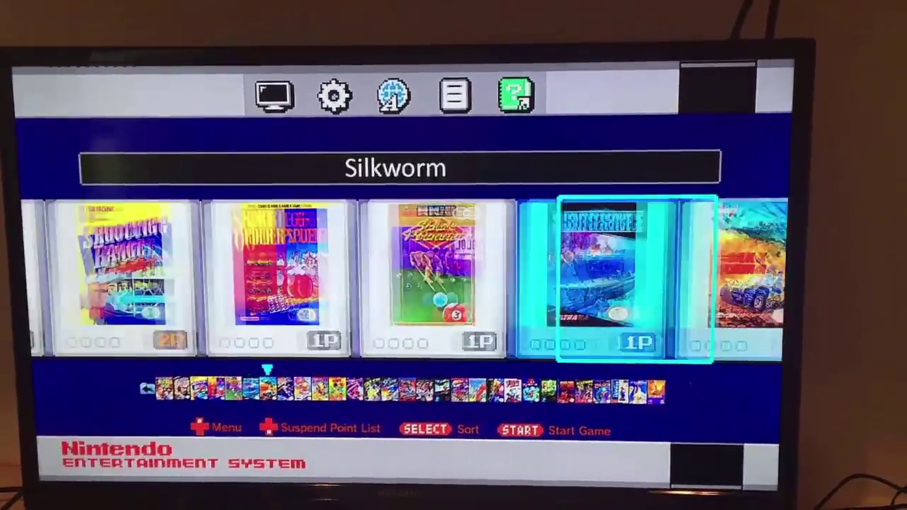
key(Right)
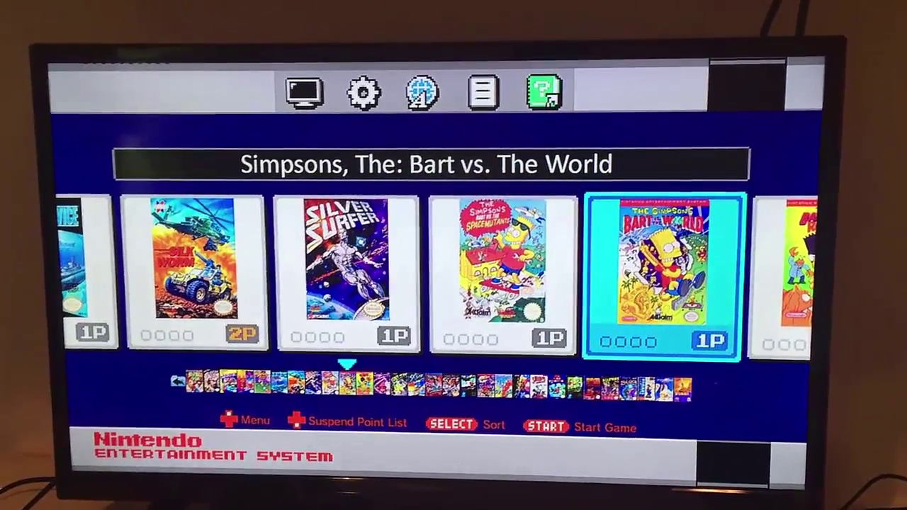
key(Right)
key(Right)
key(Right)
key(Right)
key(Right)
key(Right)
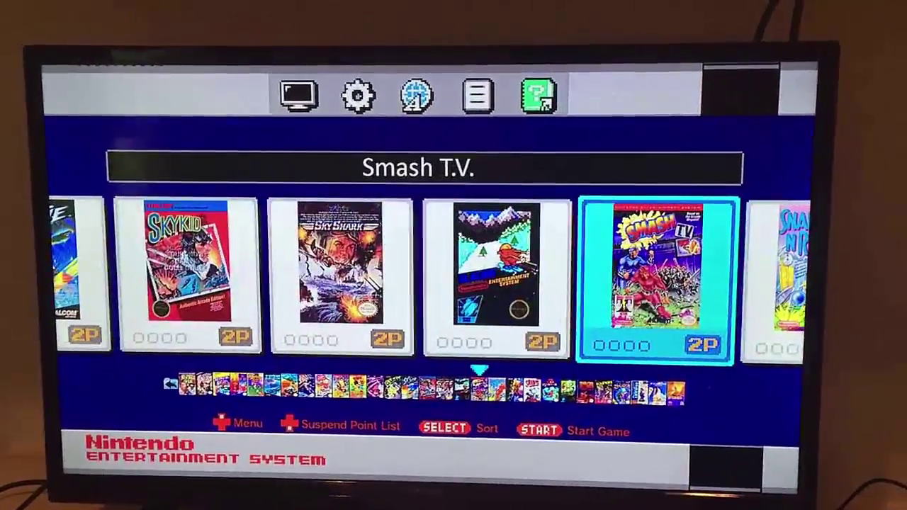